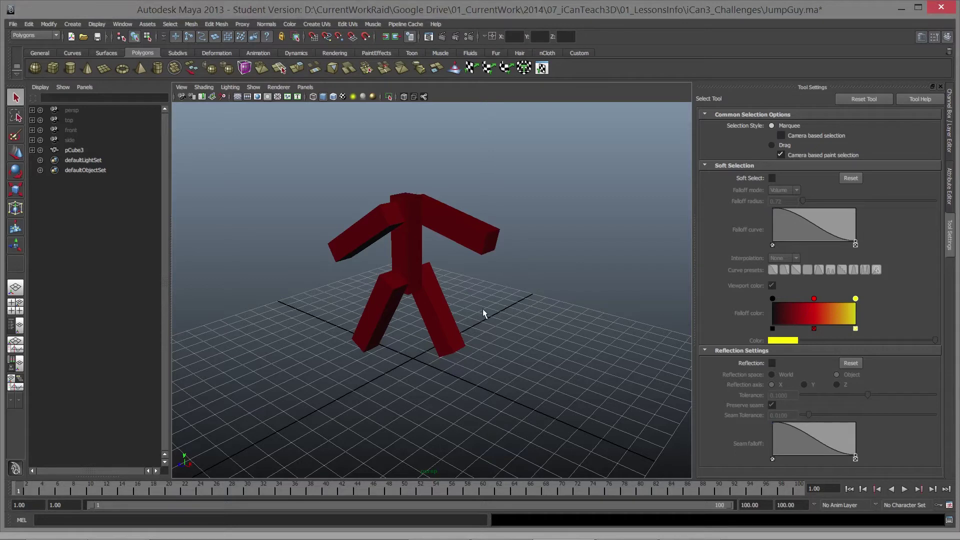
Play, stop and scrub the figure's animation from frame 1 to about frame 61
key(alt+v)
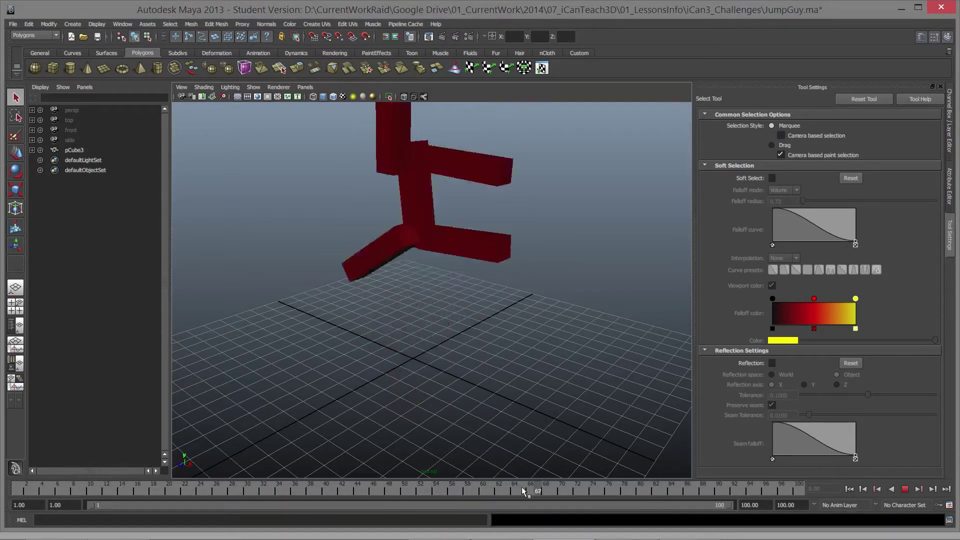
click(904, 489)
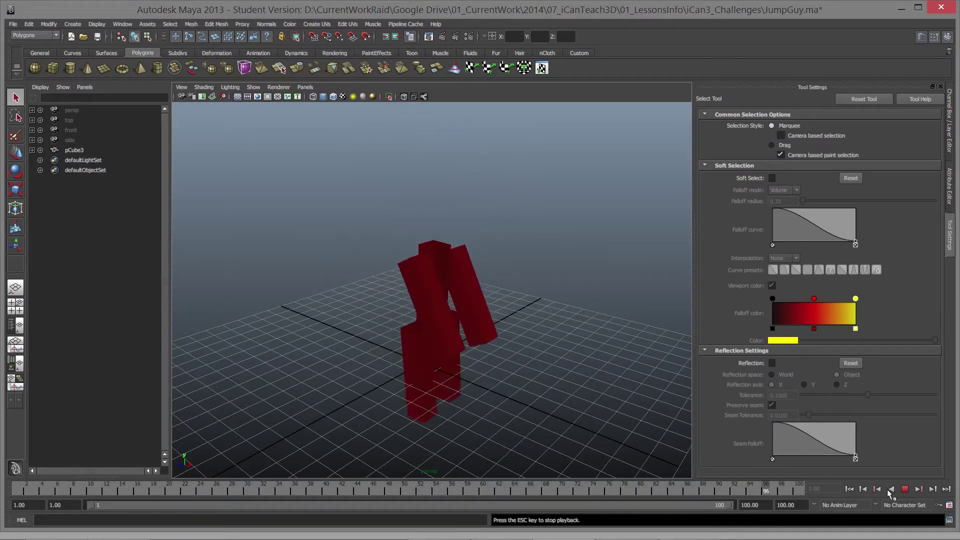
click(8, 491)
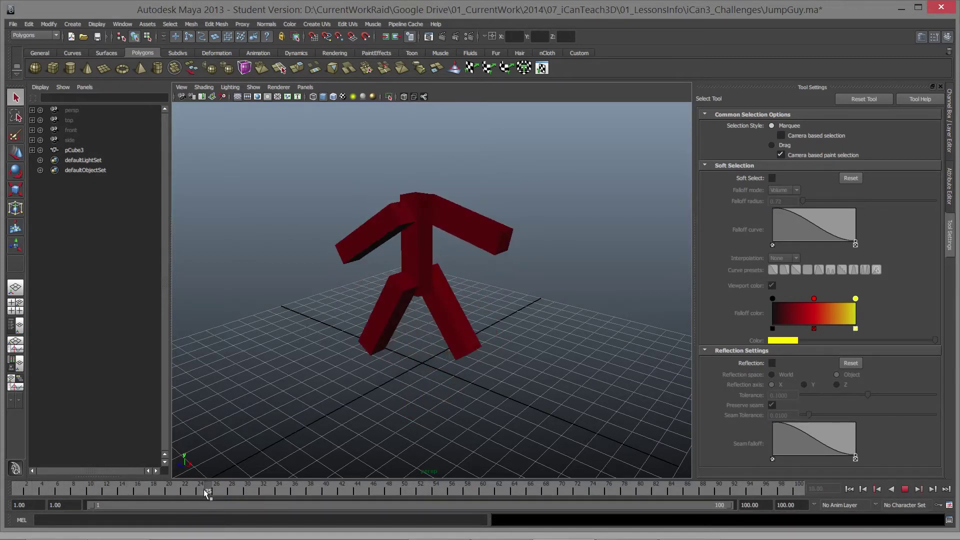
drag(208, 492, 33, 493)
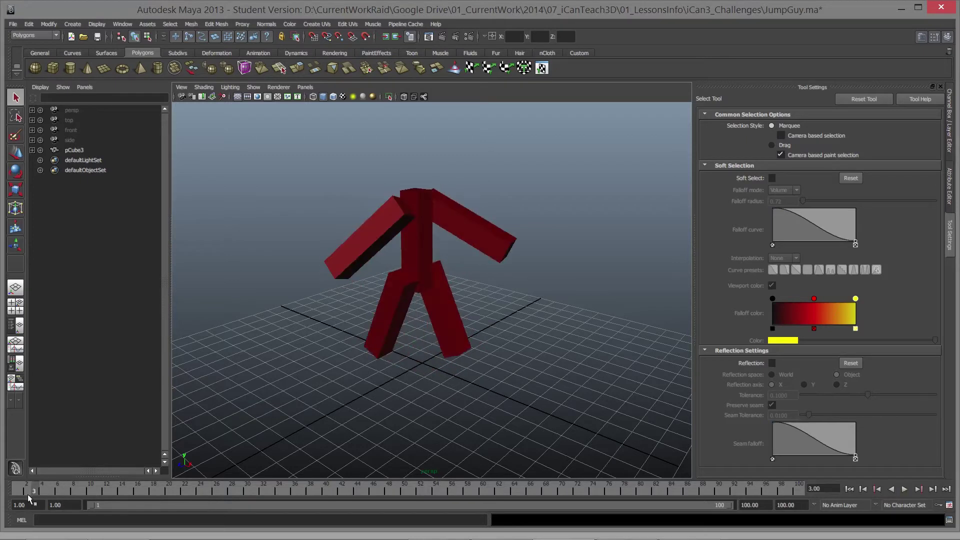
drag(21, 493, 30, 493)
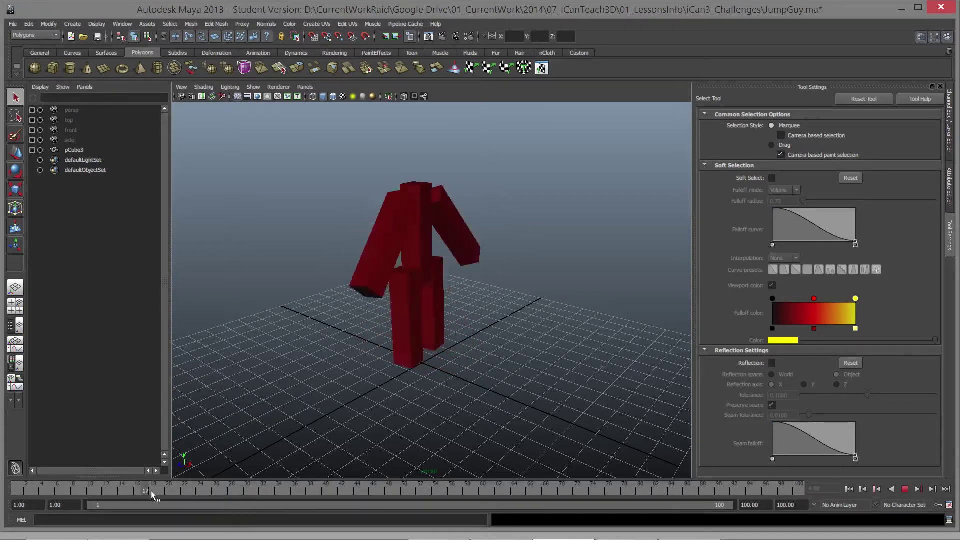
drag(30, 493, 200, 493)
mouse_move(380, 493)
mouse_down()
mouse_move(510, 491)
mouse_move(19, 491)
mouse_up()
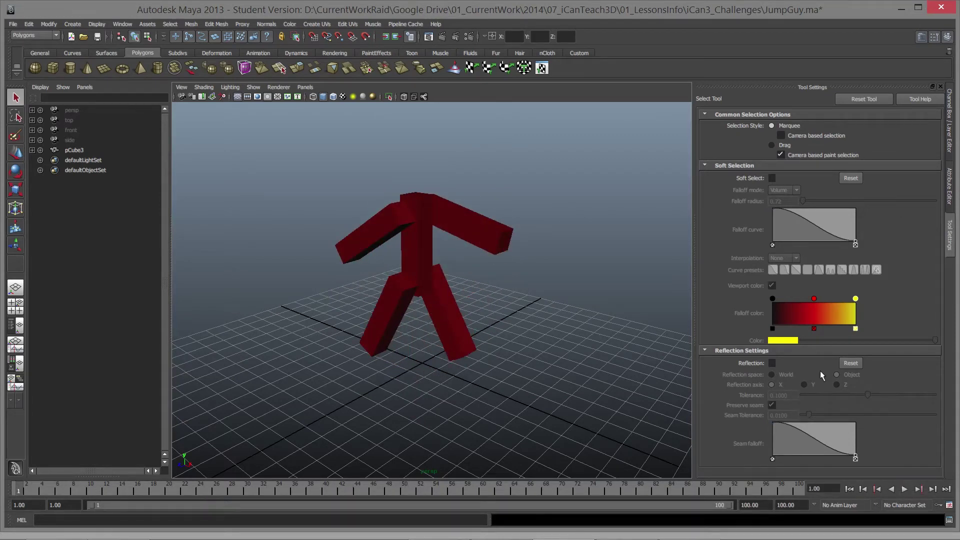
click(904, 490)
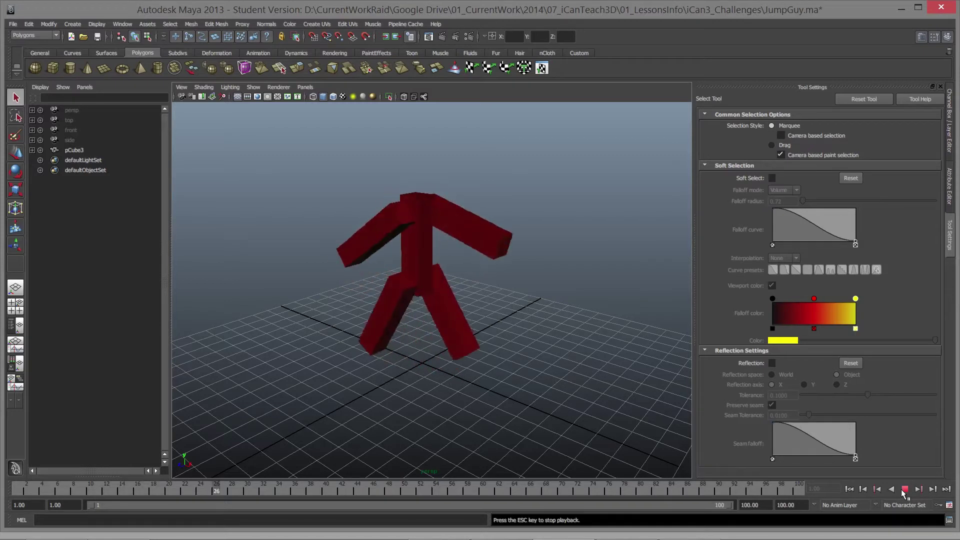
click(903, 490)
Reset to frame 1, select pCube3 in the Outliner and expand its body parts
click(850, 488)
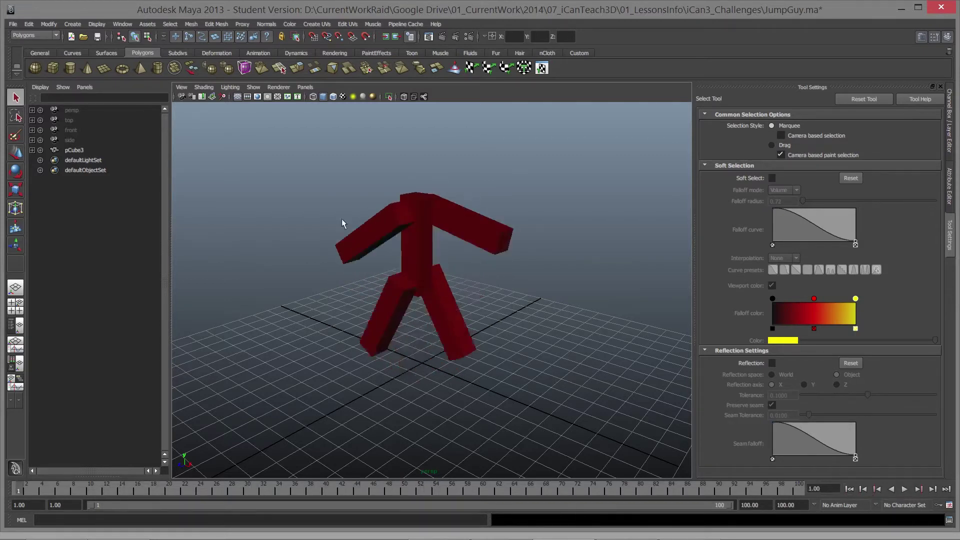
click(68, 150)
click(33, 151)
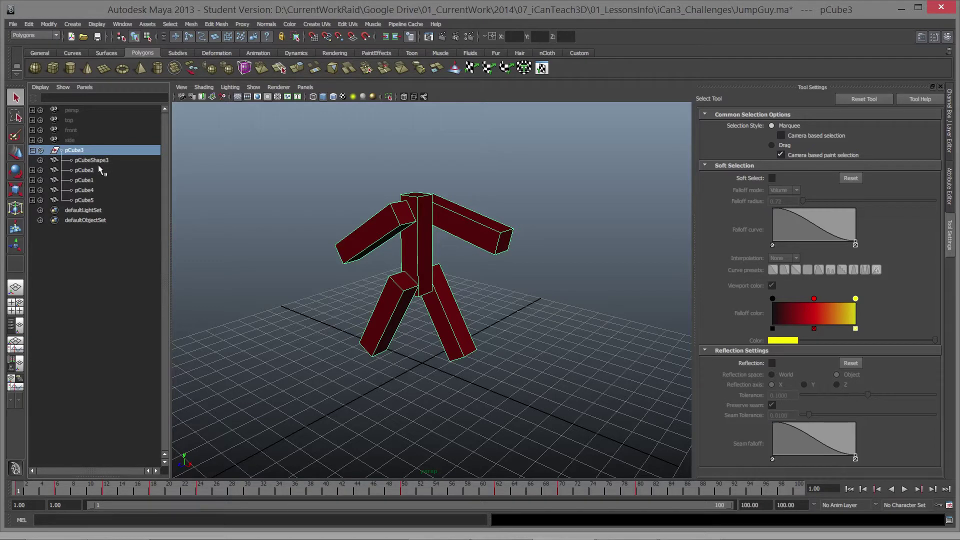
click(101, 169)
click(85, 191)
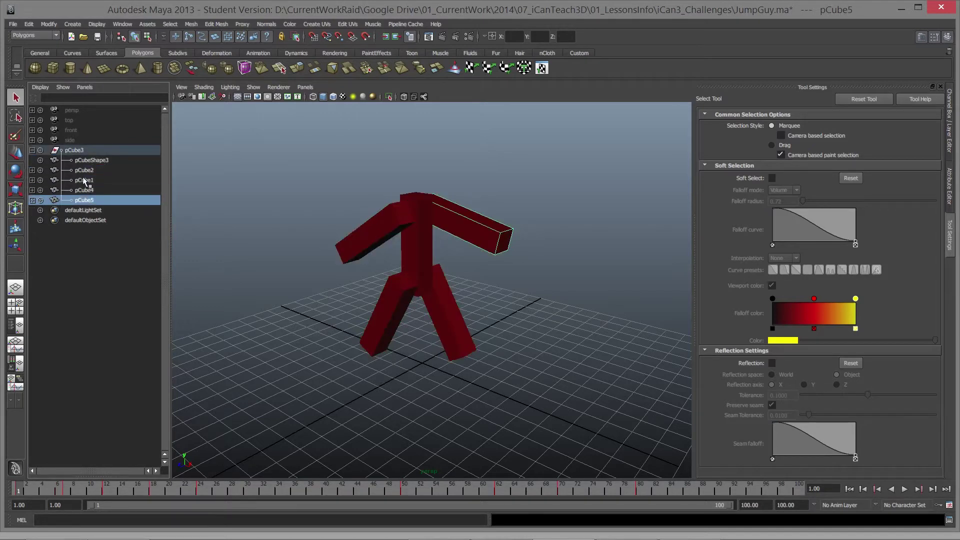
double_click(85, 171)
key(Return)
key(Up)
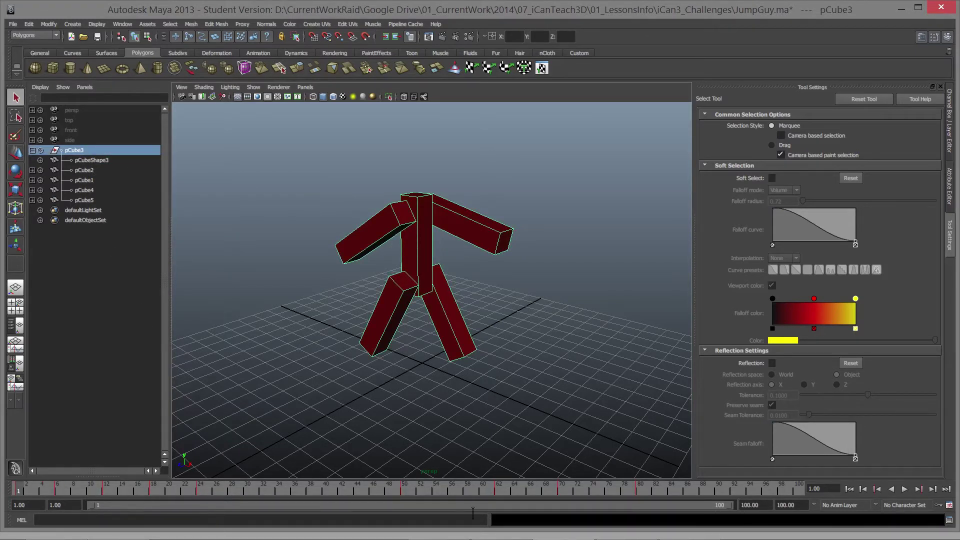
click(374, 291)
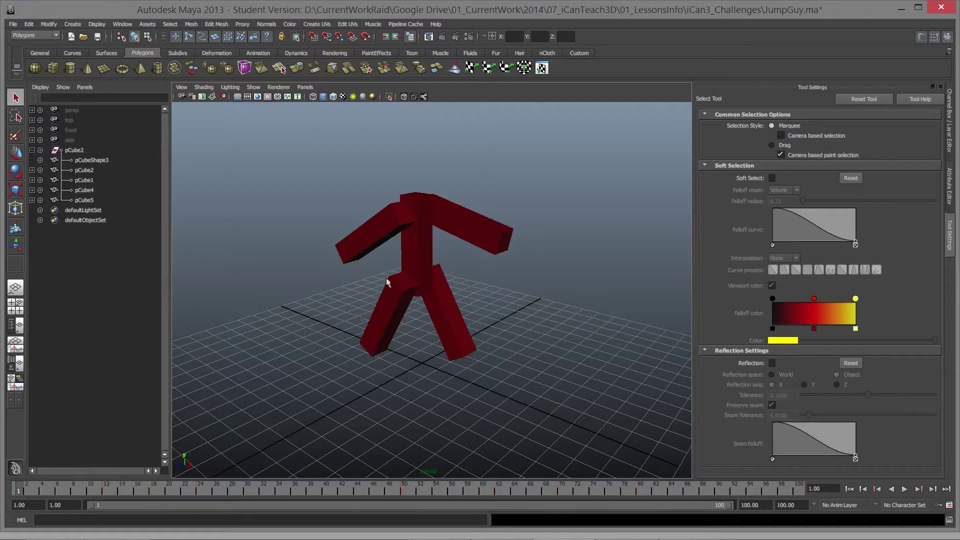
click(428, 253)
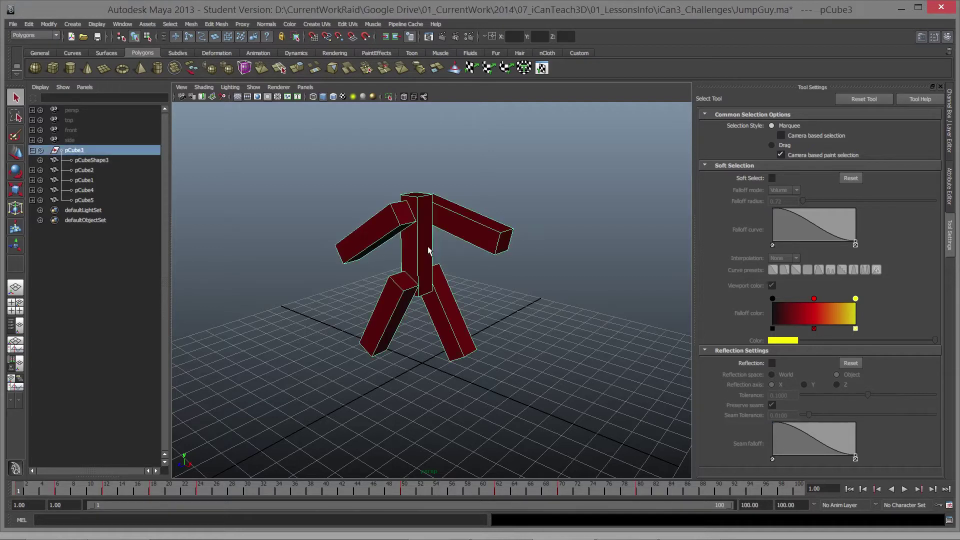
click(13, 23)
click(13, 24)
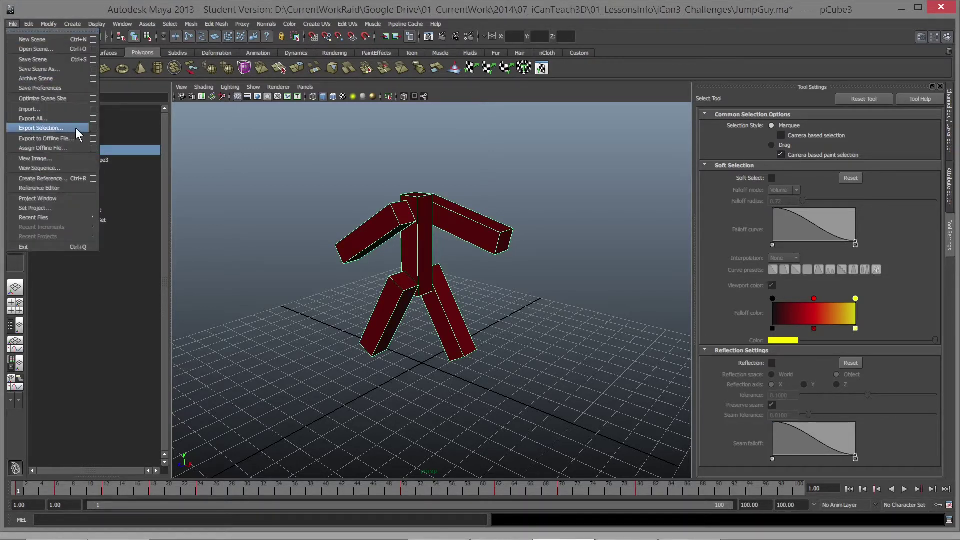
Open the Export Selection options and keep FBX export as the file type
click(94, 129)
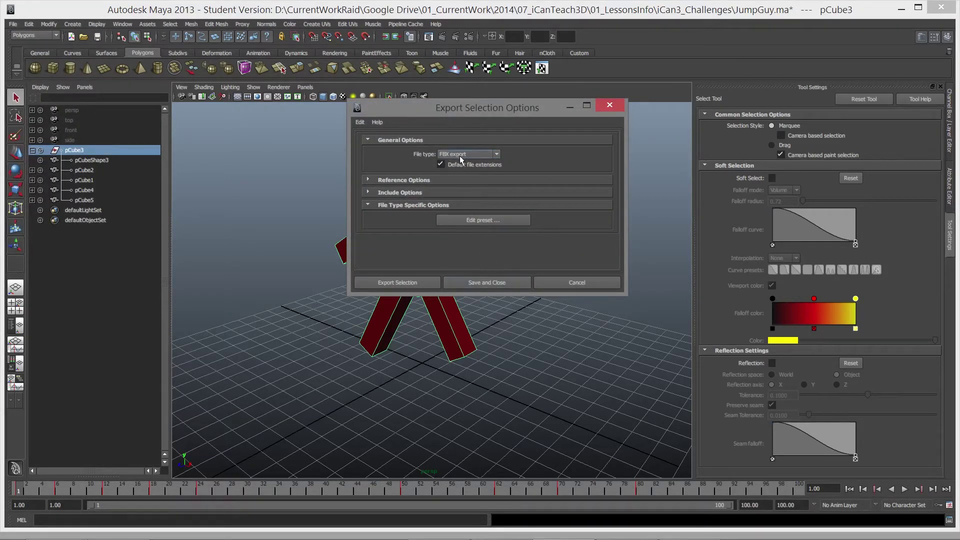
click(495, 155)
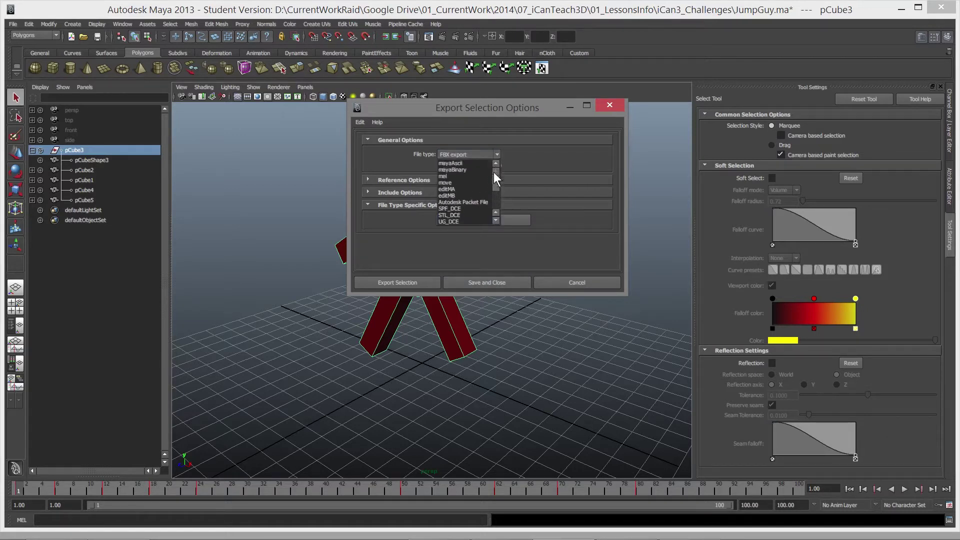
mouse_move(492, 188)
mouse_down()
mouse_move(485, 163)
mouse_move(493, 196)
mouse_up()
click(451, 215)
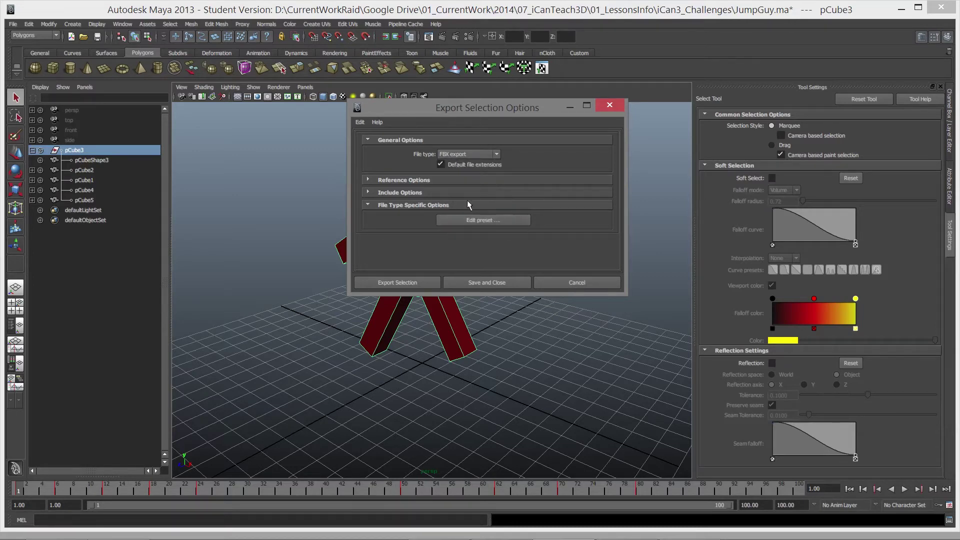
Review and close the FBX export preset, then continue to the save browser
click(467, 221)
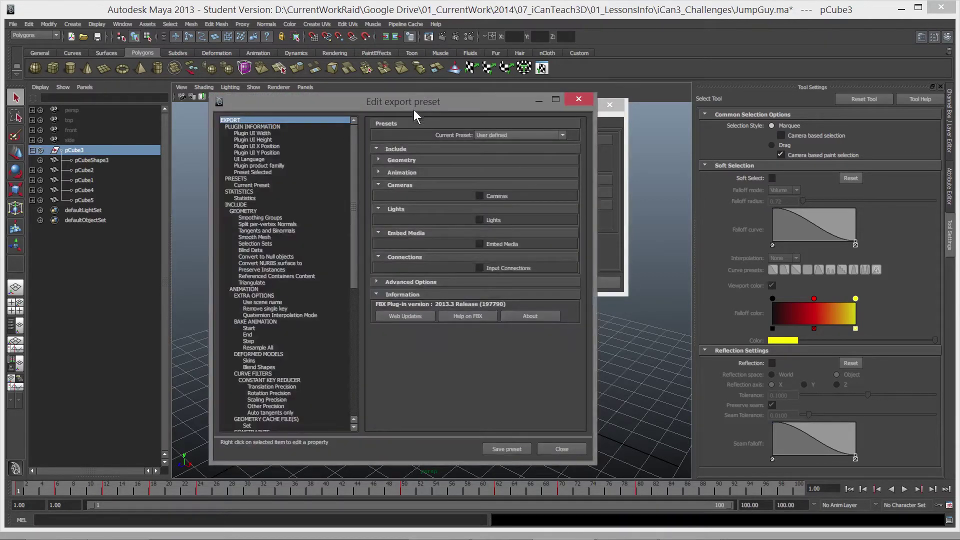
drag(414, 110, 396, 92)
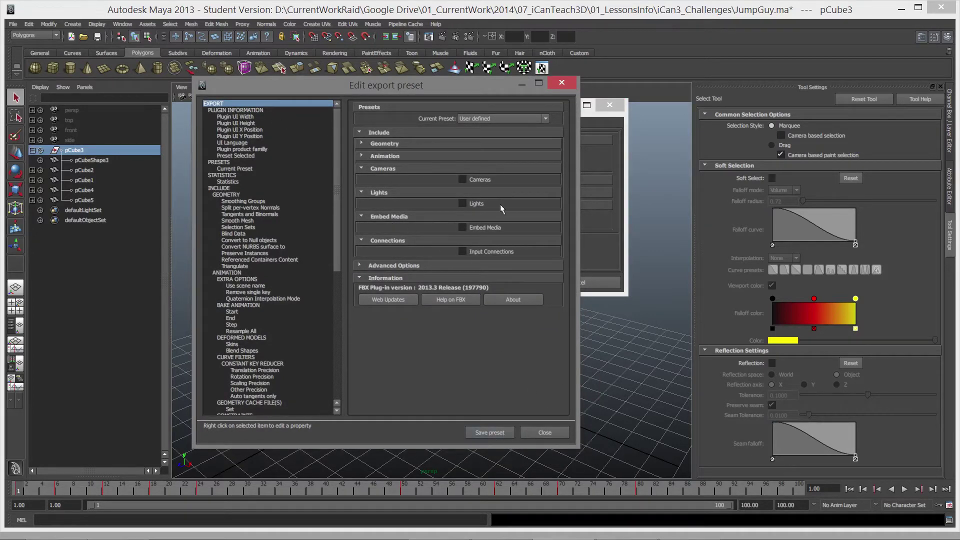
click(550, 432)
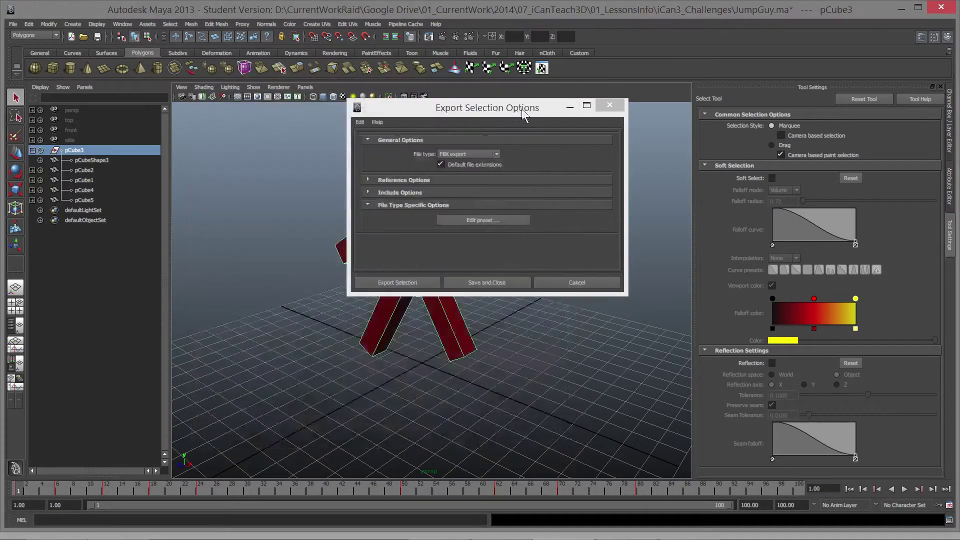
click(383, 282)
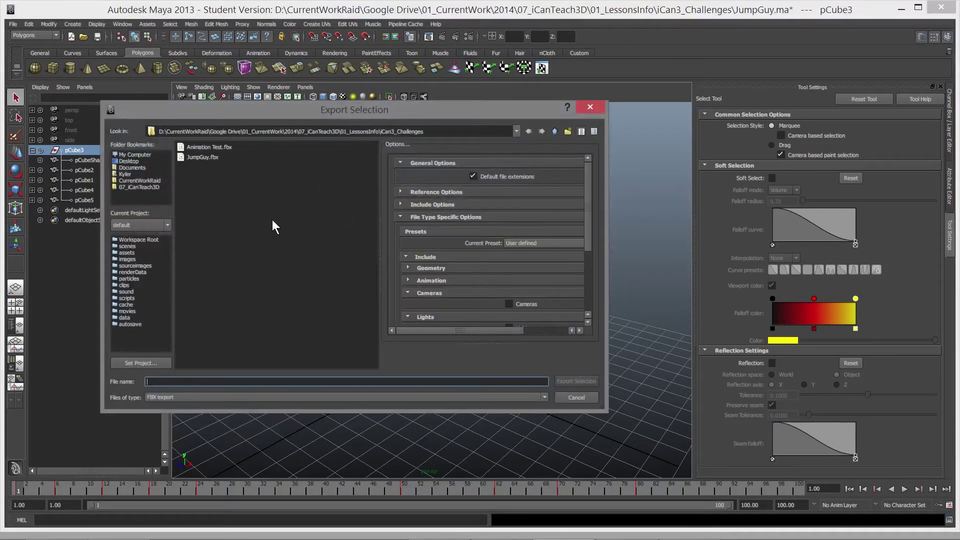
text(Ju)
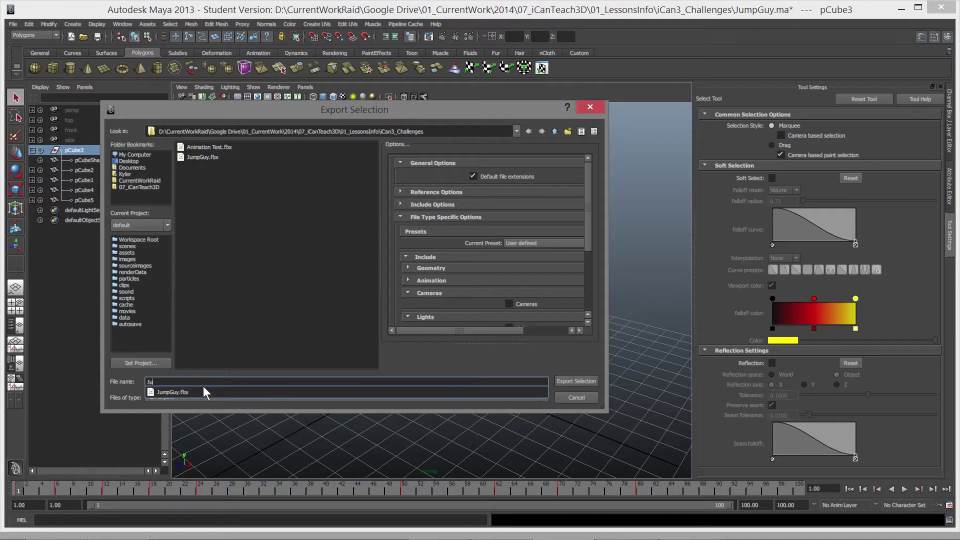
text(mpGuy2_)
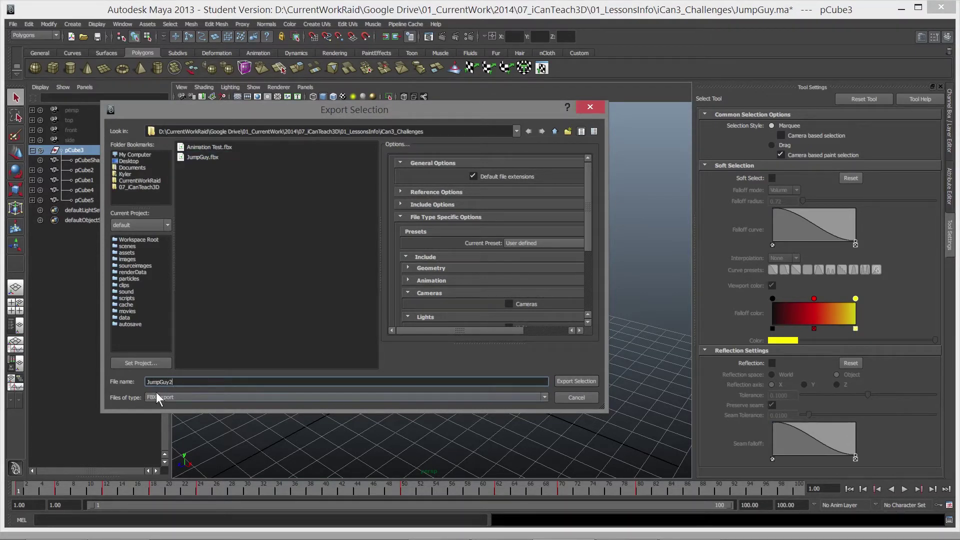
Export the figure as JumpGuy2.fbx, then switch windows toward Unity
click(573, 379)
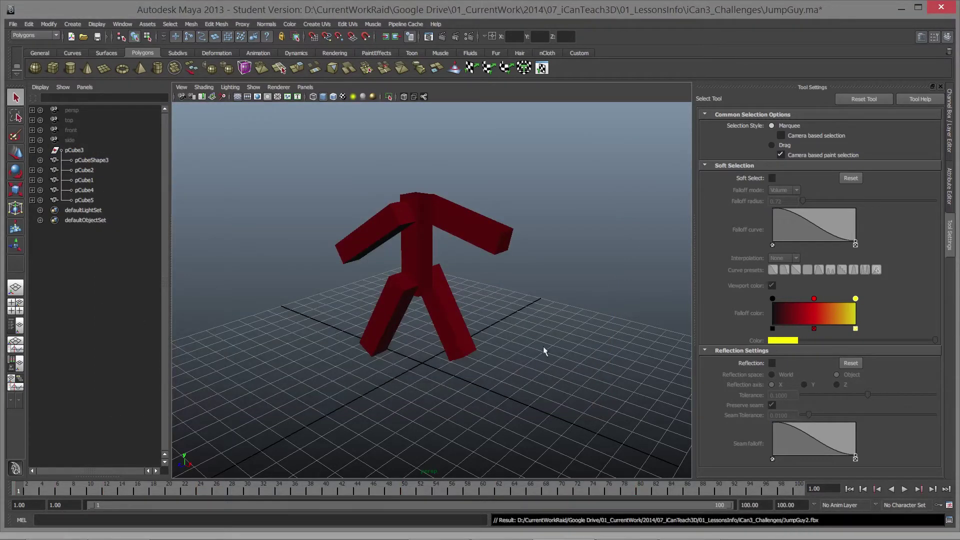
key(alt+Tab)
key(alt+Tab)
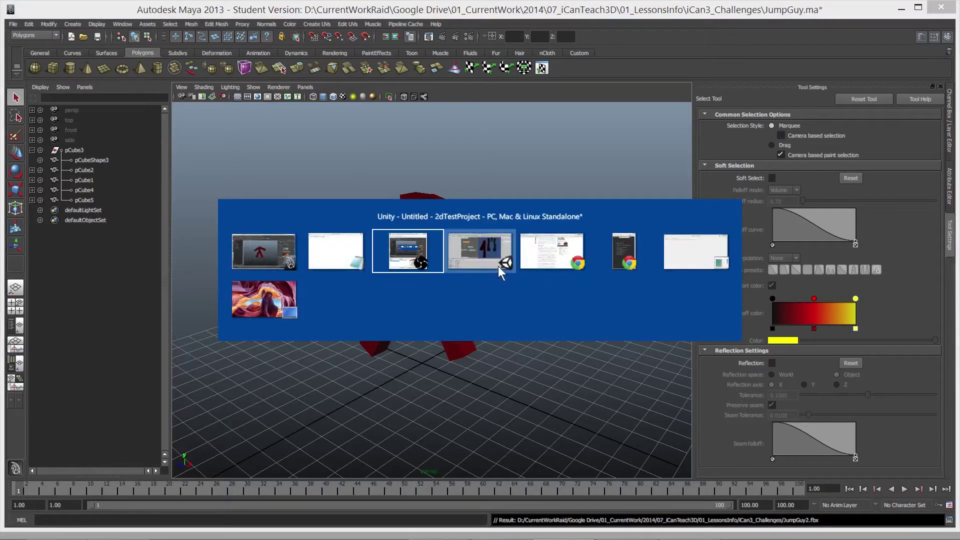
In Unity, import JumpGuy2.fbx into the Animation folder and widen the Inspector
click(490, 255)
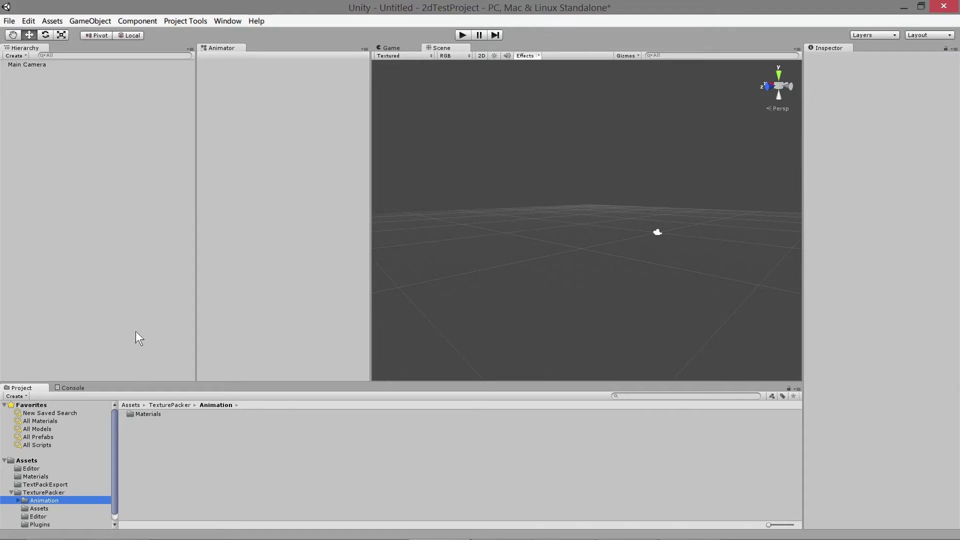
right_click(159, 461)
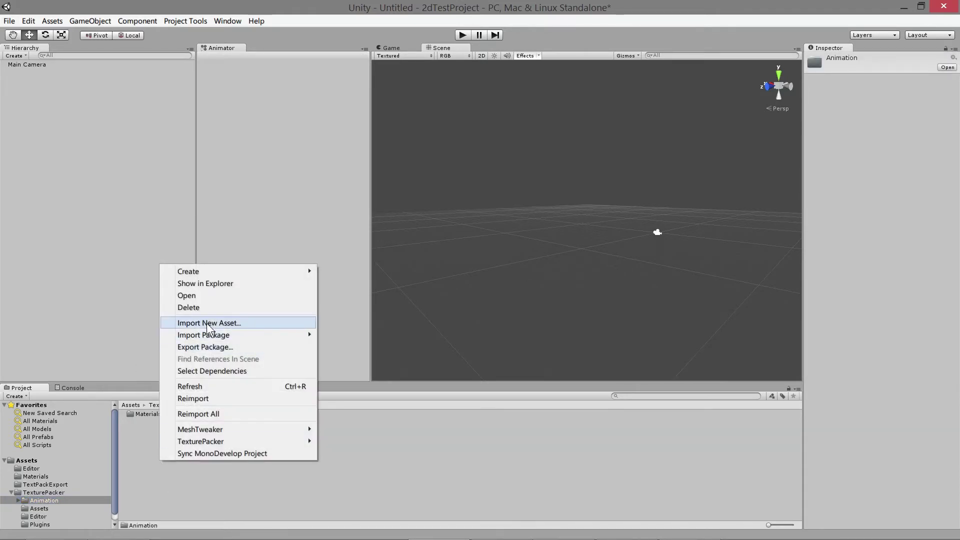
click(211, 324)
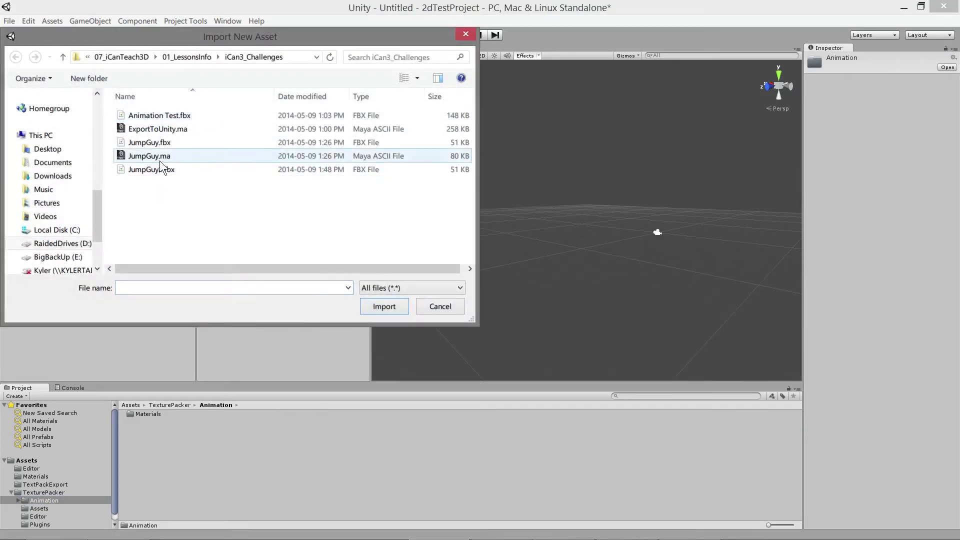
click(160, 170)
click(396, 310)
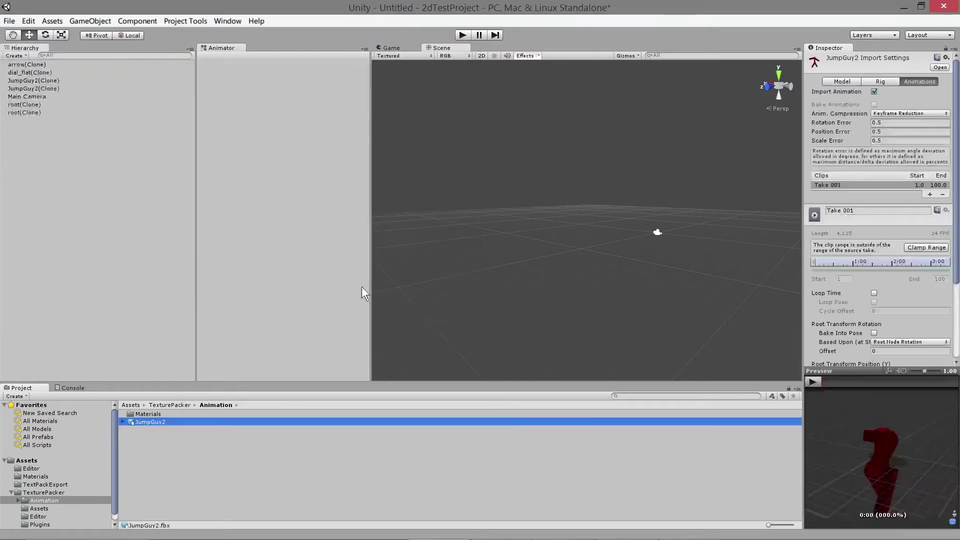
drag(801, 263, 406, 260)
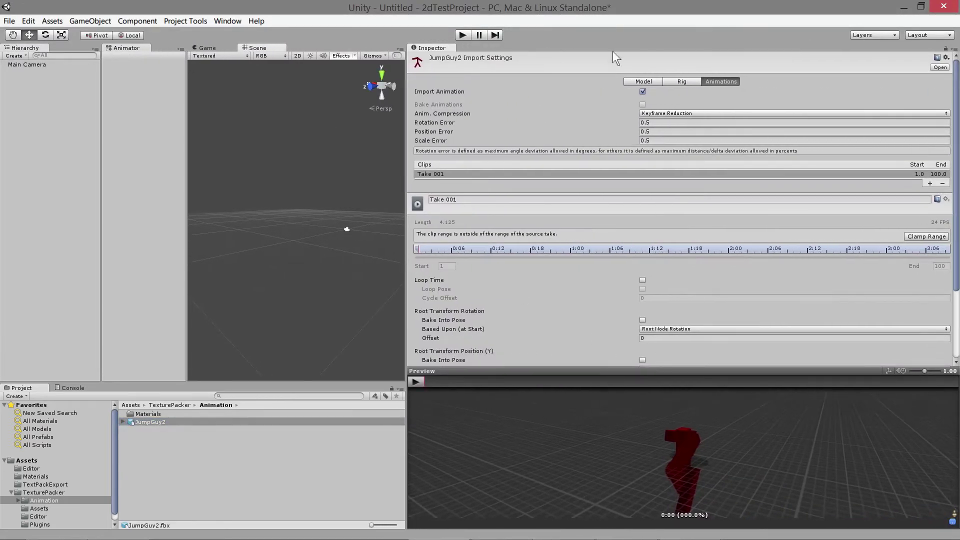
Apply a Scale Factor of 1 to JumpGuy2 and drag the figure into the Scene
click(641, 81)
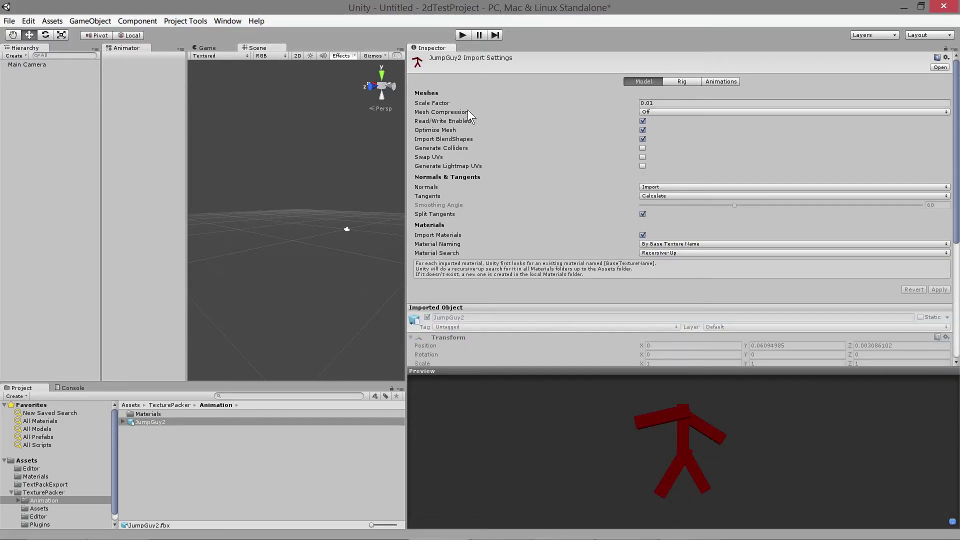
click(645, 102)
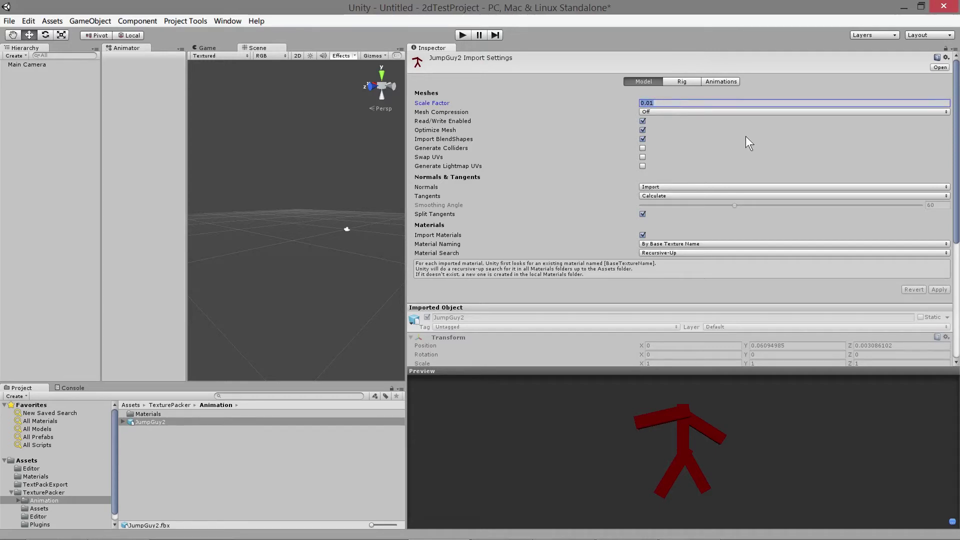
text(1)
click(939, 290)
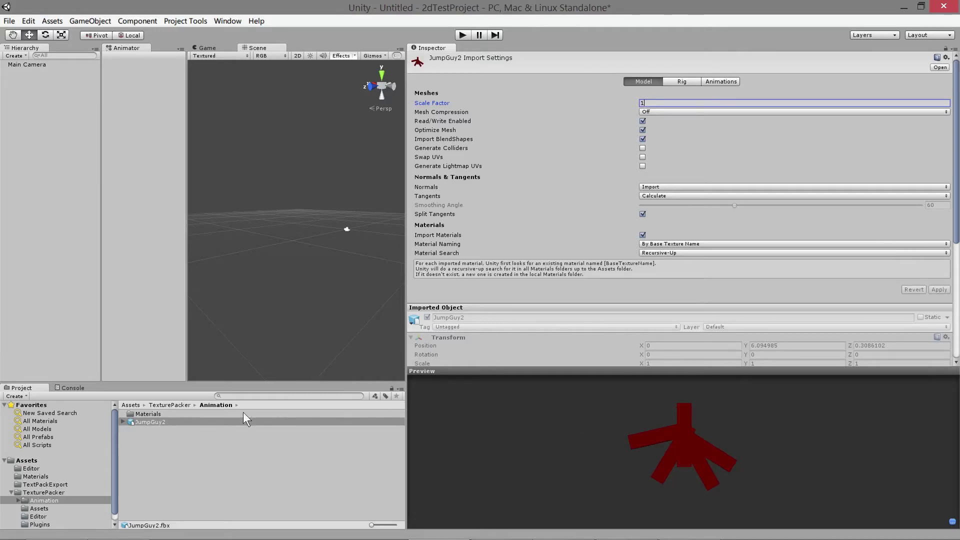
drag(140, 421, 310, 215)
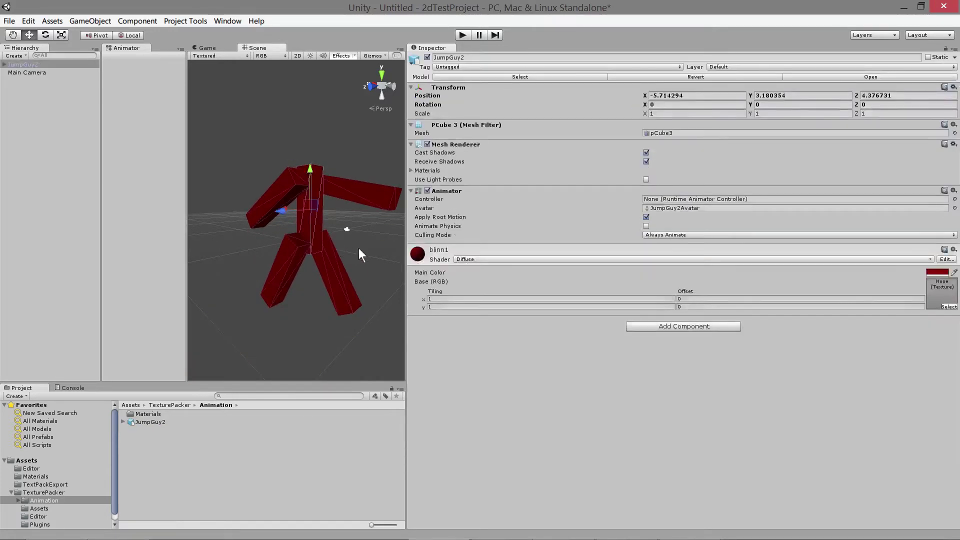
click(151, 421)
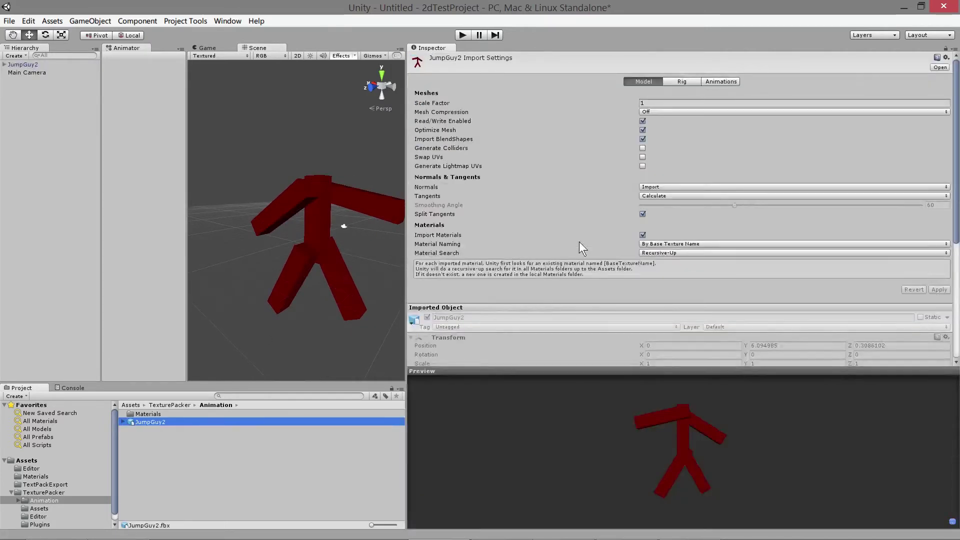
Add a second clip, then rename Take 001 to Walk and Take 0010 to Jump
click(730, 81)
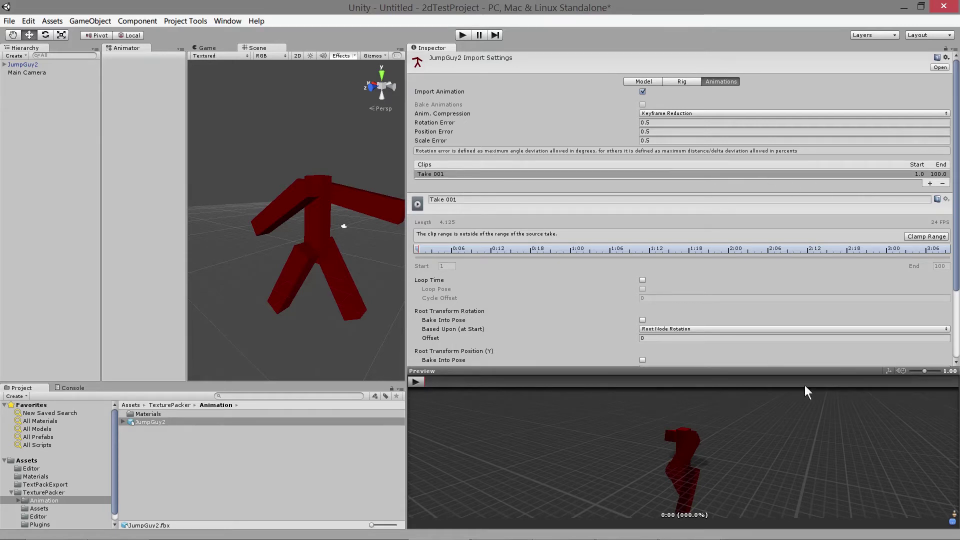
click(929, 183)
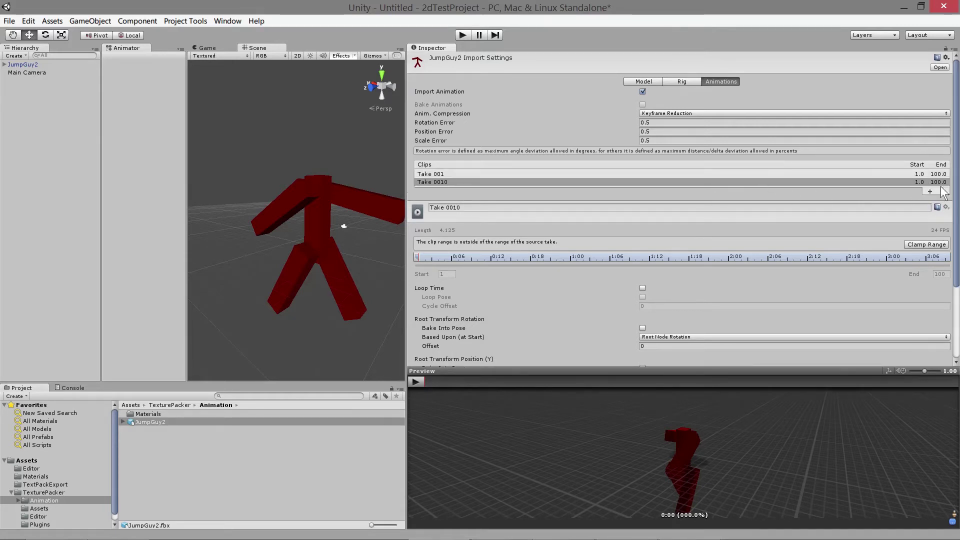
click(437, 173)
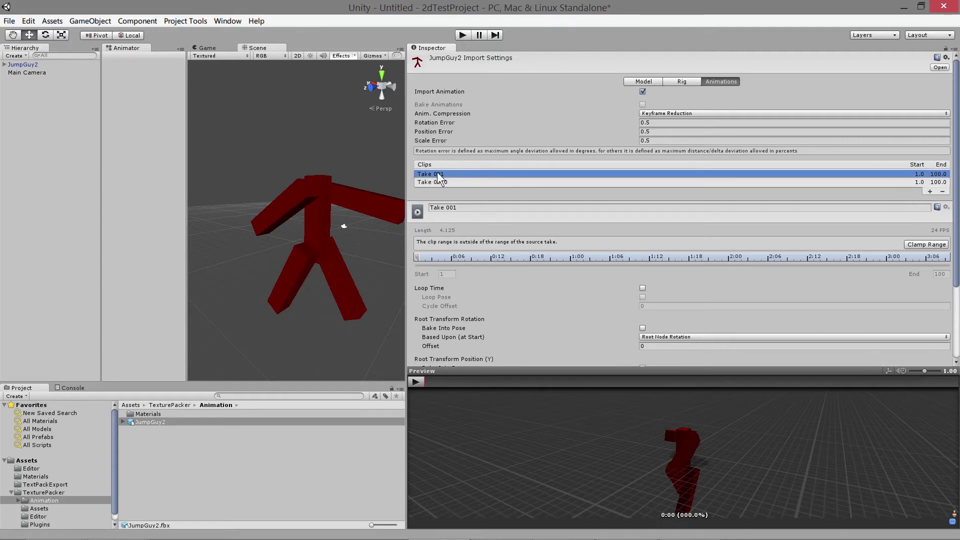
text(Walk)
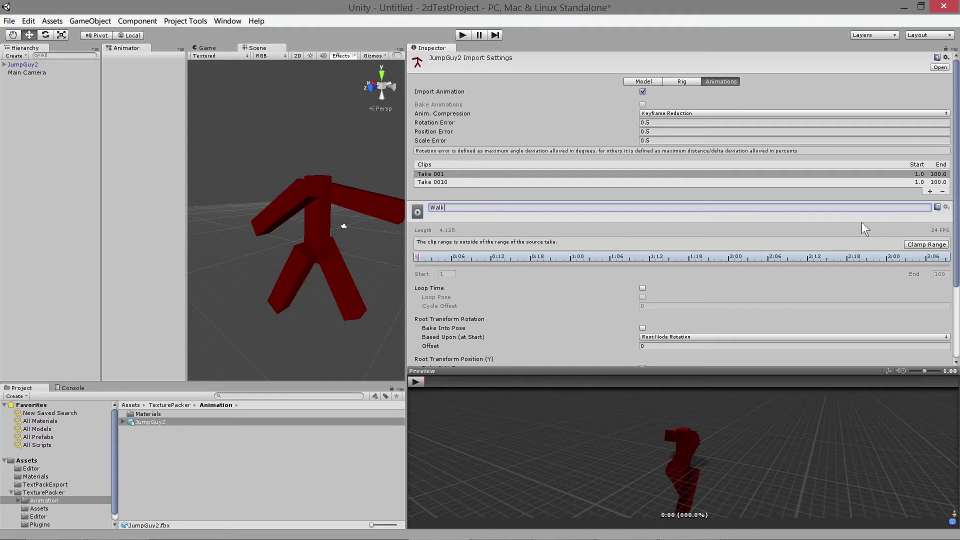
click(432, 182)
click(474, 209)
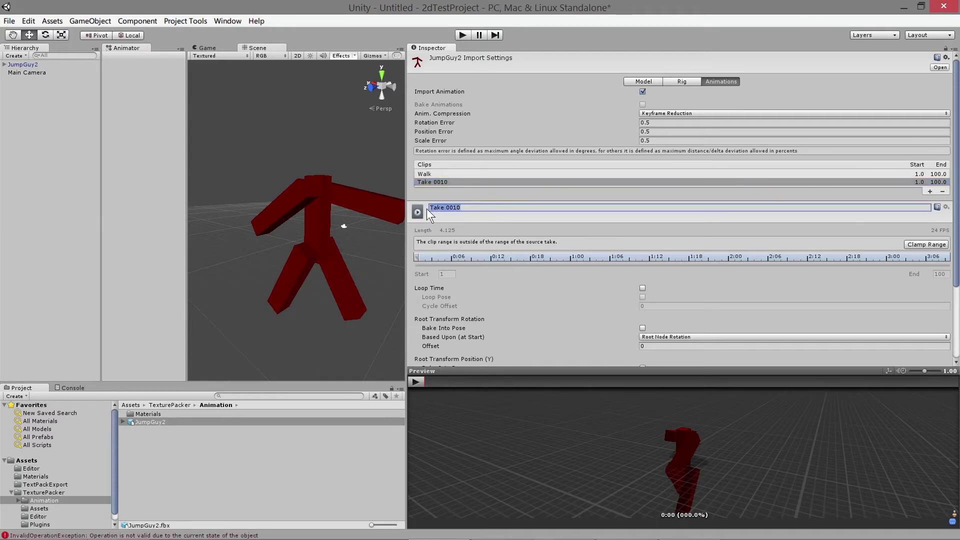
text(Jump)
click(424, 175)
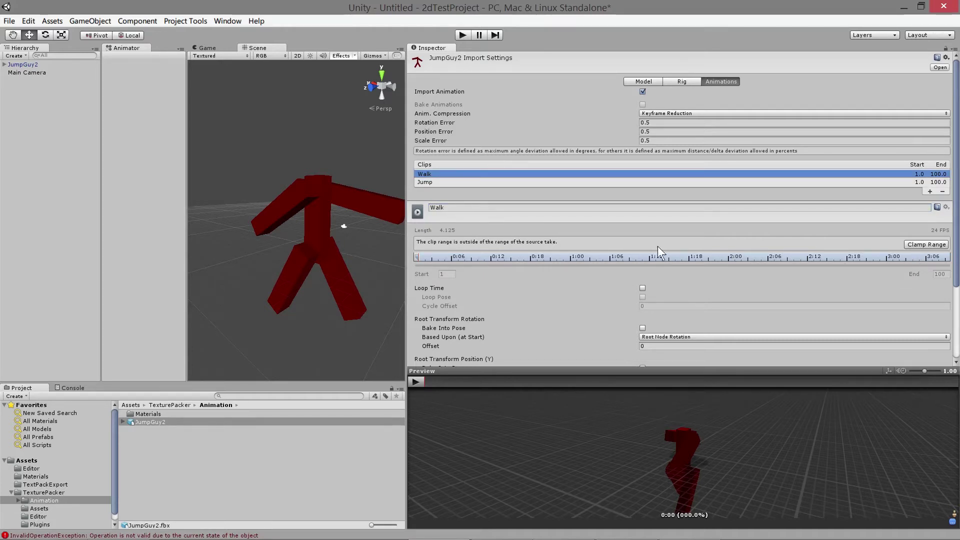
Clamp the Walk clip's range and set its End frame to 24
click(927, 244)
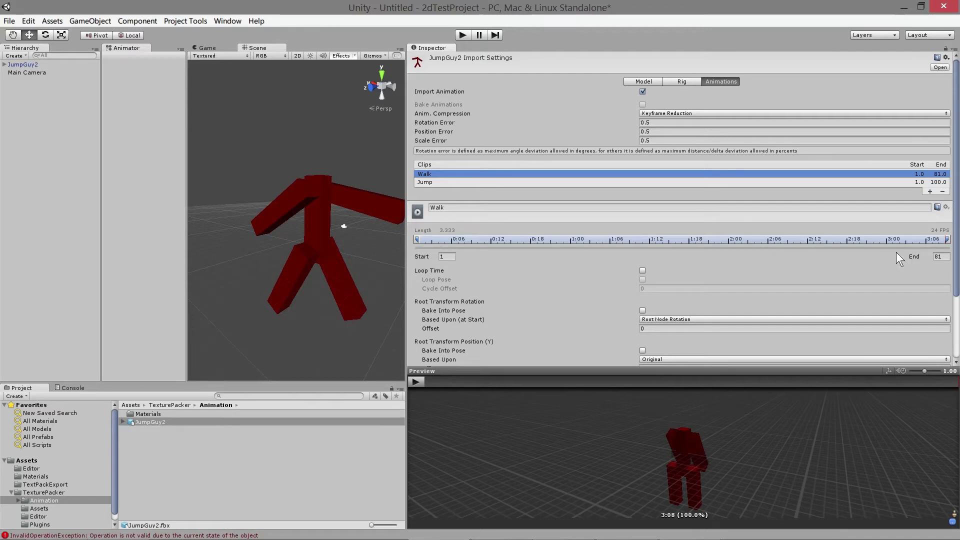
drag(946, 242, 651, 241)
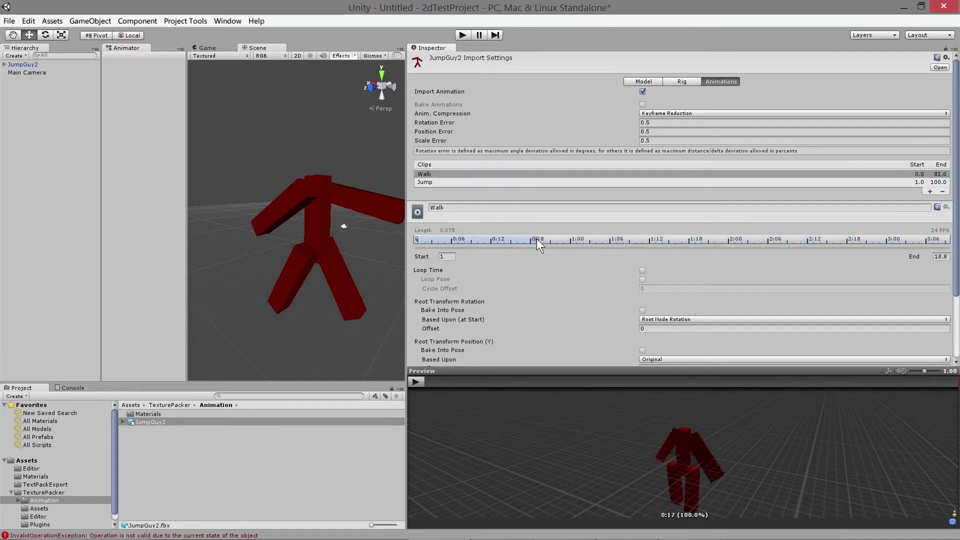
drag(650, 240, 543, 242)
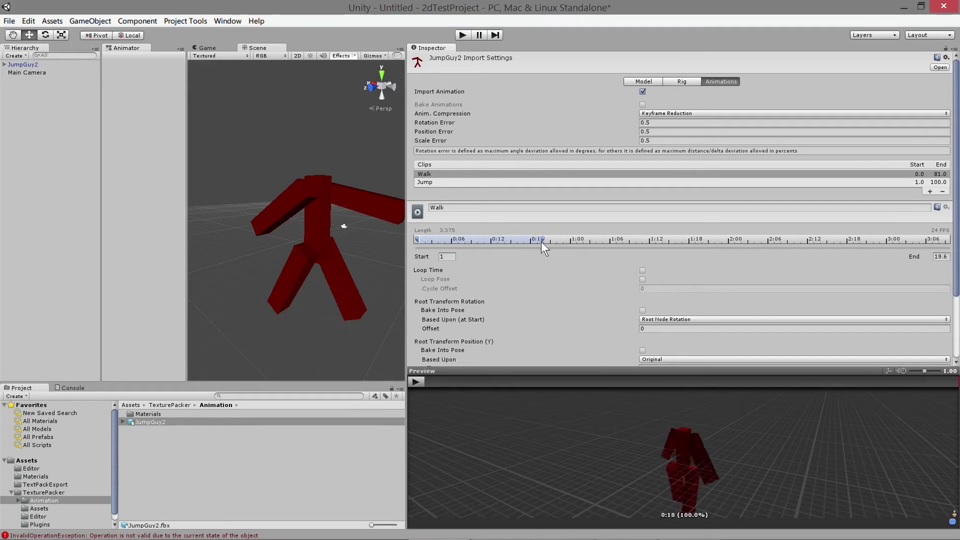
click(939, 256)
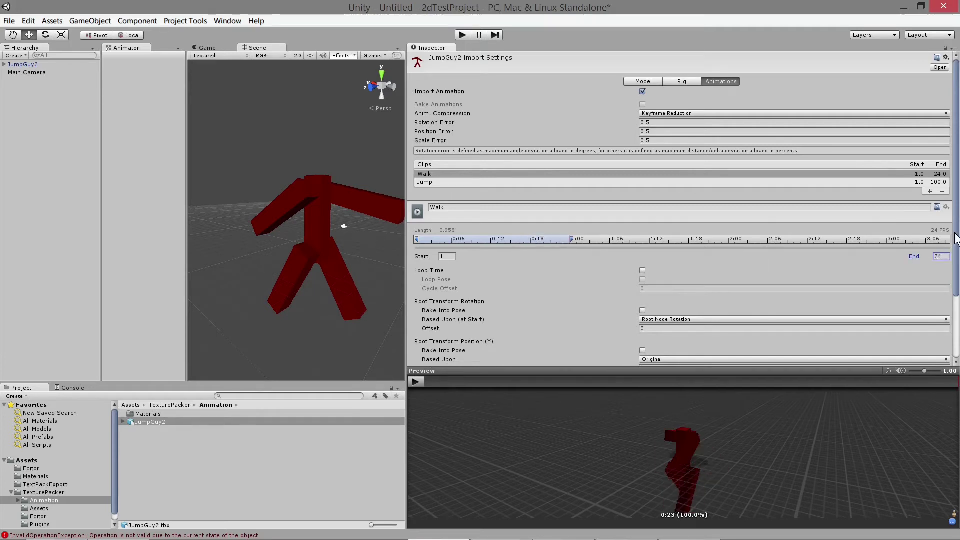
text(24)
scroll(957, 266, down, 2)
scroll(667, 353, down, 1)
drag(664, 453, 575, 447)
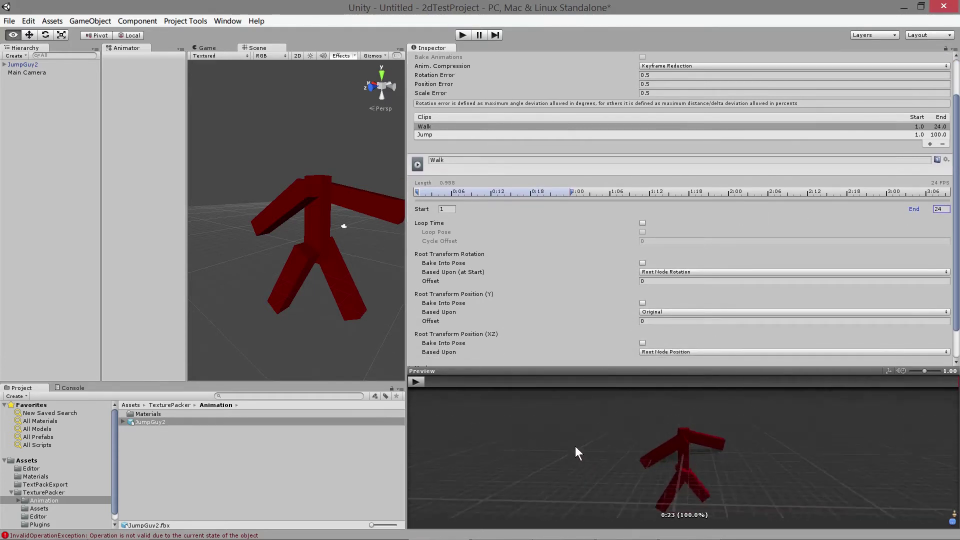
Turn on Loop Time and Loop Pose for Walk and preview it playing
click(643, 223)
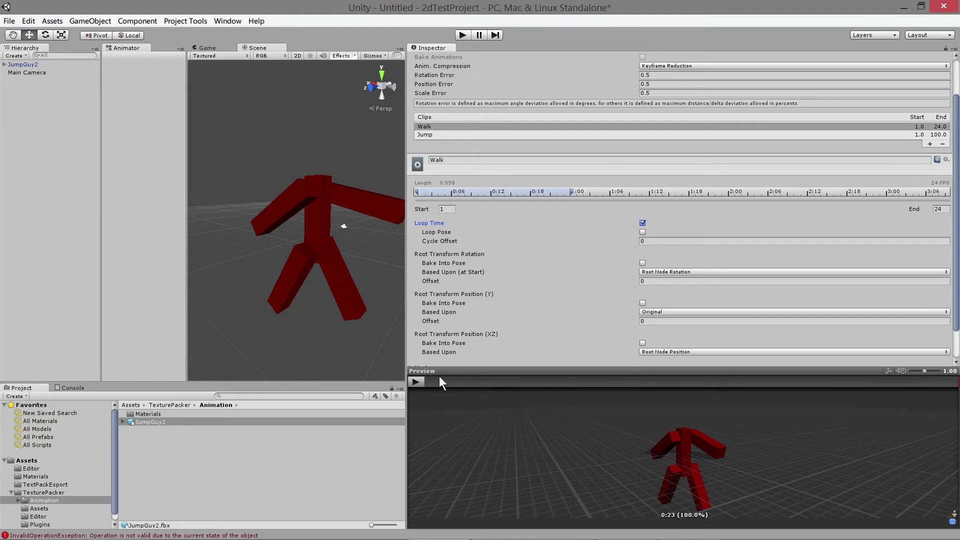
click(416, 382)
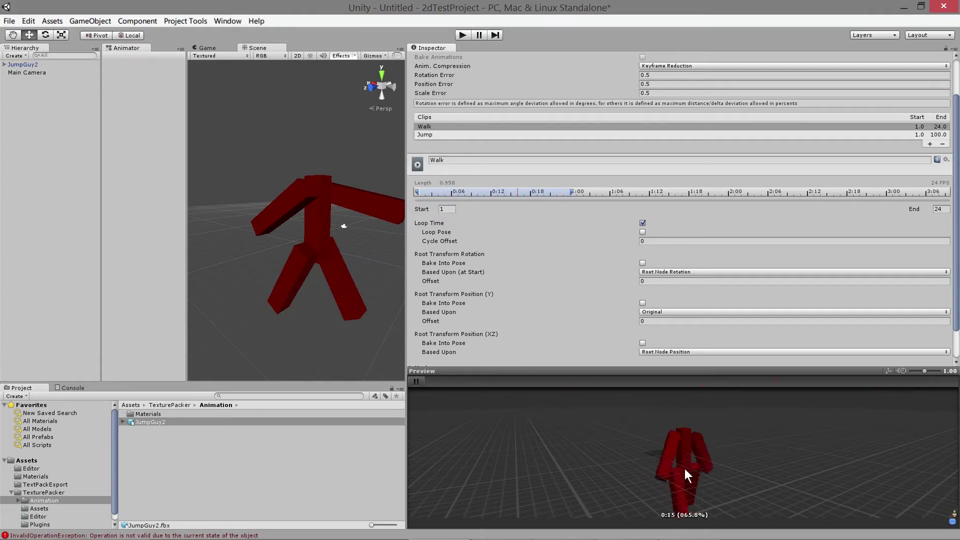
click(642, 232)
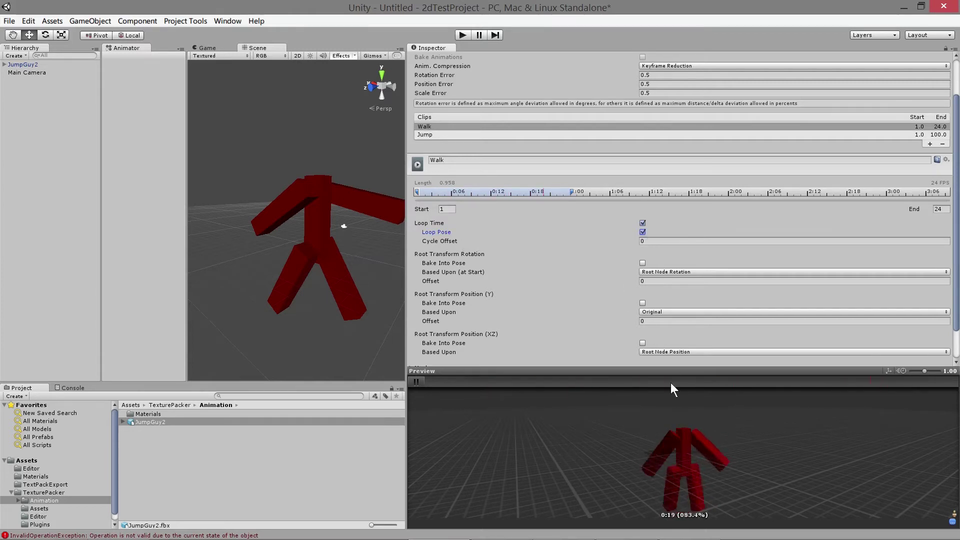
mouse_move(609, 455)
mouse_down()
mouse_move(642, 473)
mouse_move(571, 447)
mouse_up()
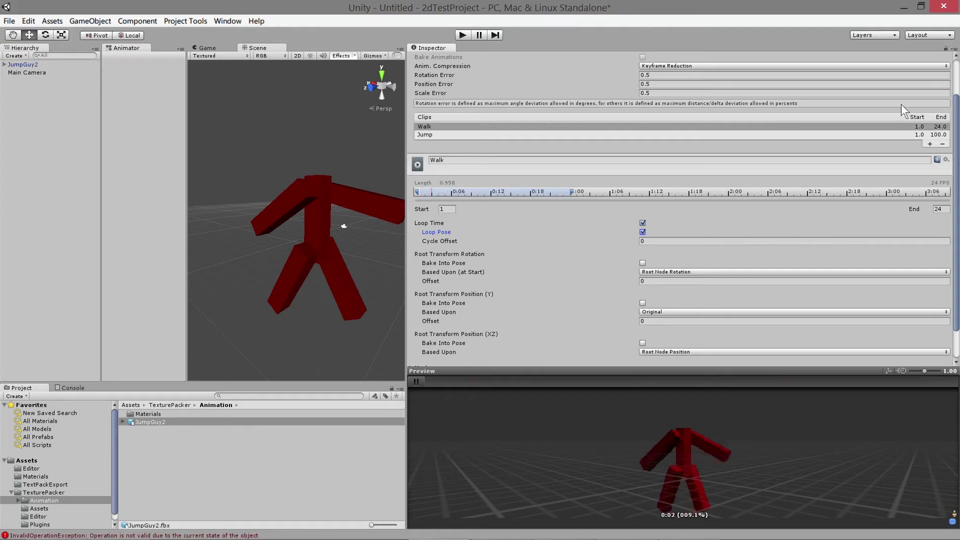
click(565, 136)
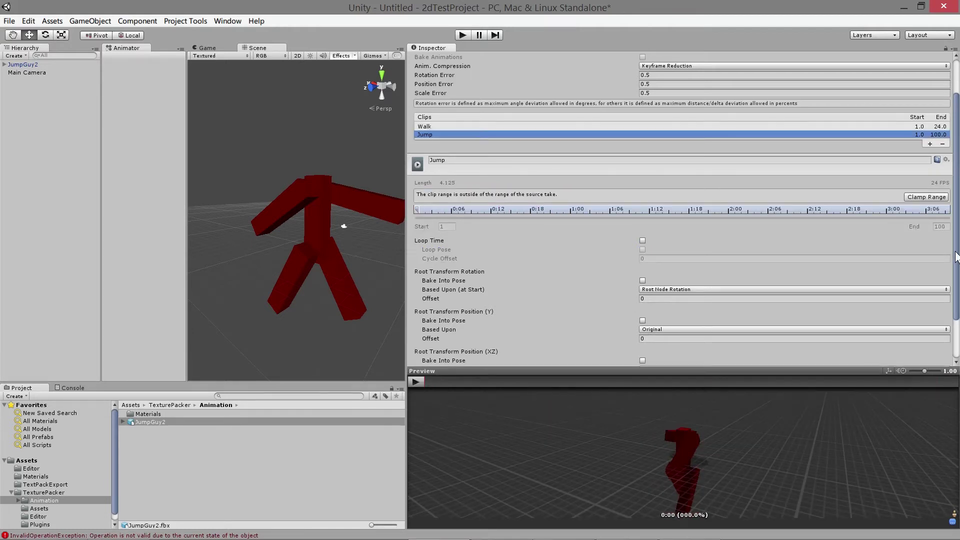
scroll(956, 257, down, 3)
Set the Jump clip to frames 50–80 and apply the import settings
mouse_move(697, 463)
mouse_down()
mouse_move(715, 424)
mouse_move(736, 453)
mouse_up()
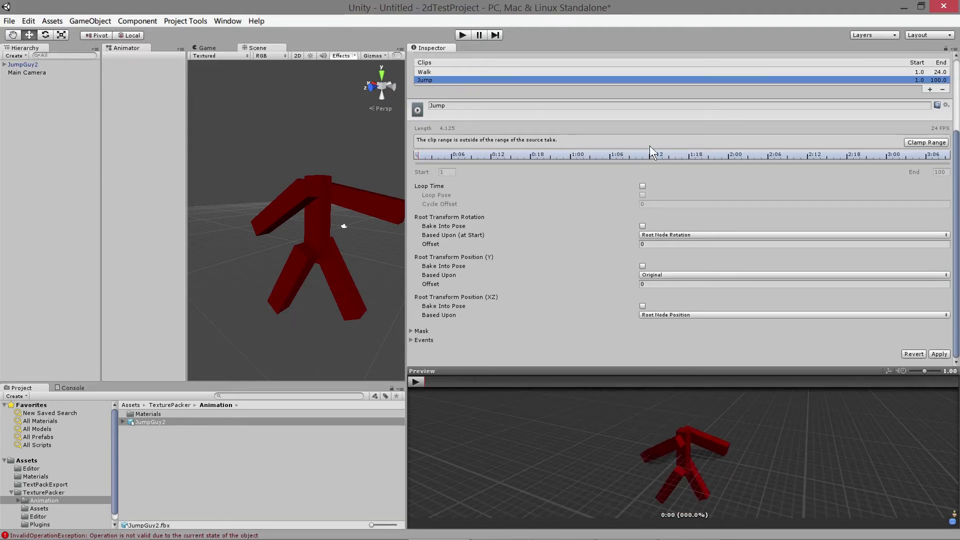
click(925, 142)
click(443, 171)
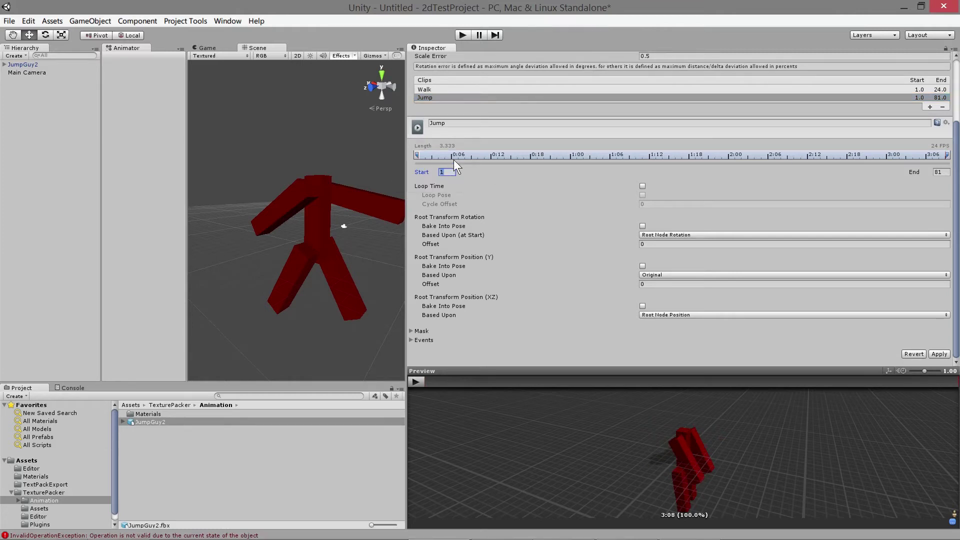
text(50)
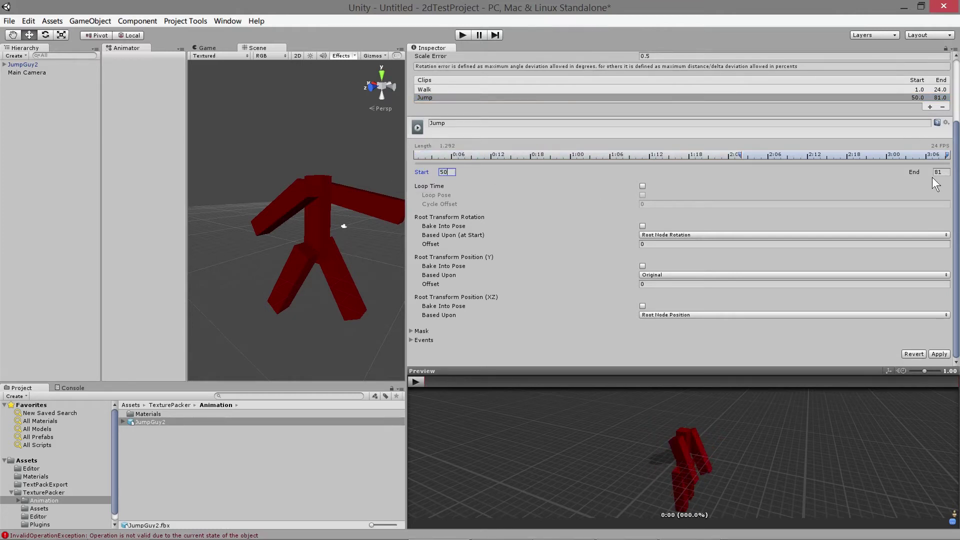
click(937, 172)
text(80)
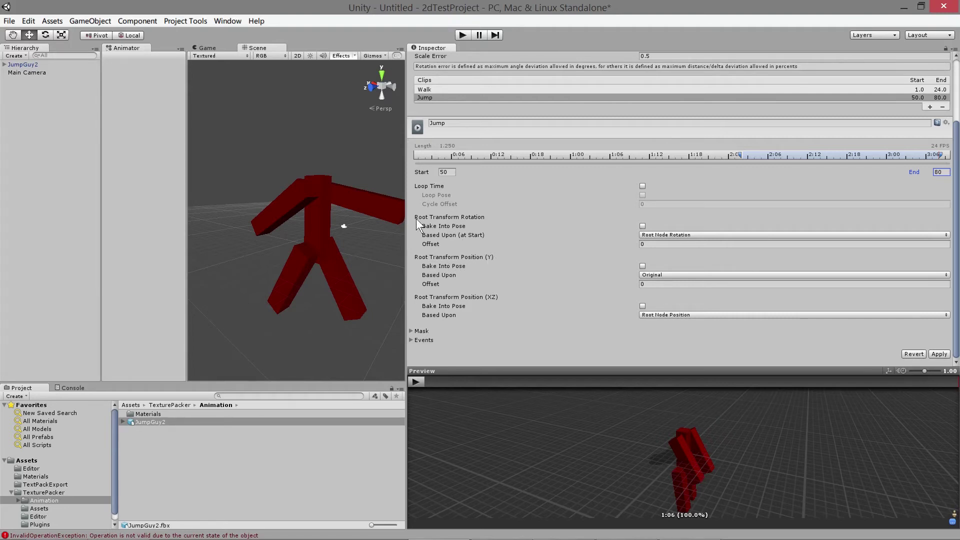
drag(402, 214, 594, 225)
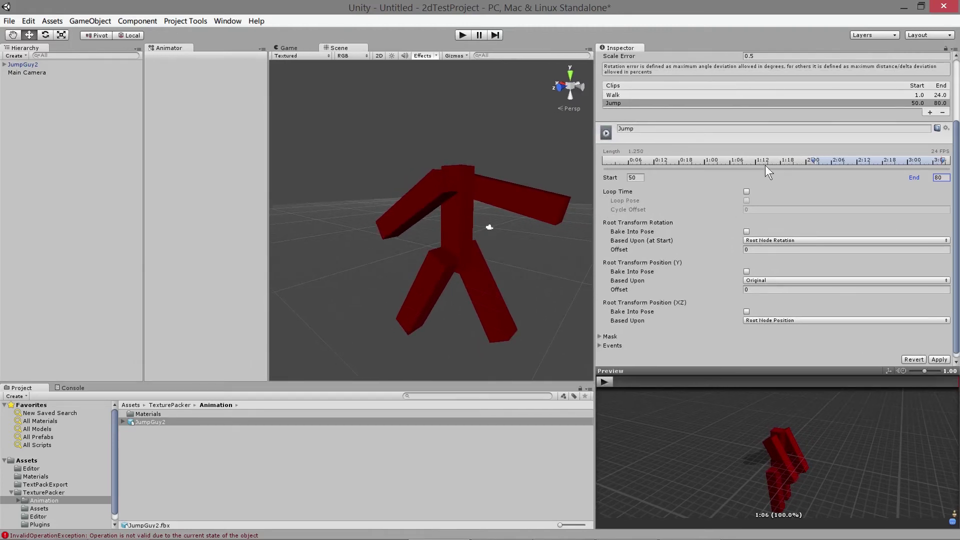
click(938, 360)
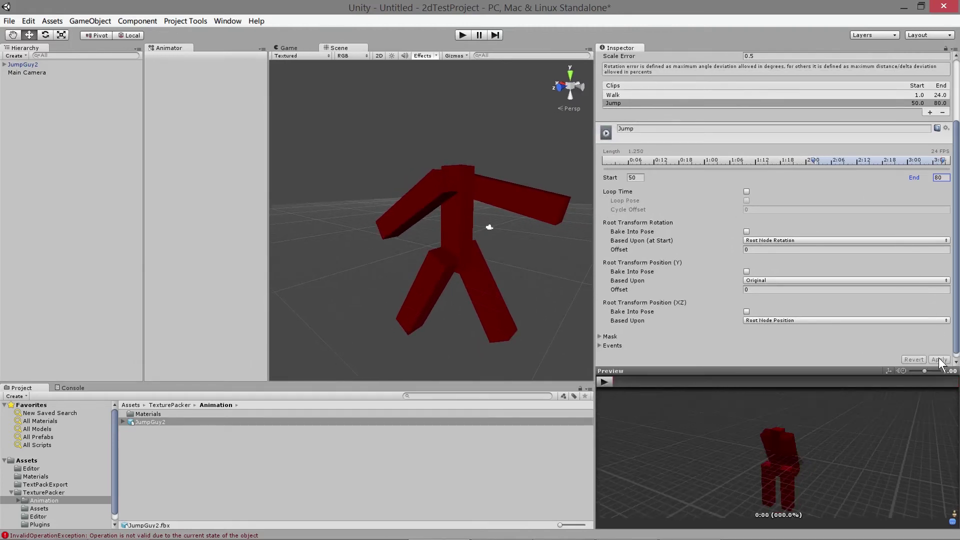
Replace JumpGuy2 in the scene with a fresh copy and expand its asset's clips
click(40, 65)
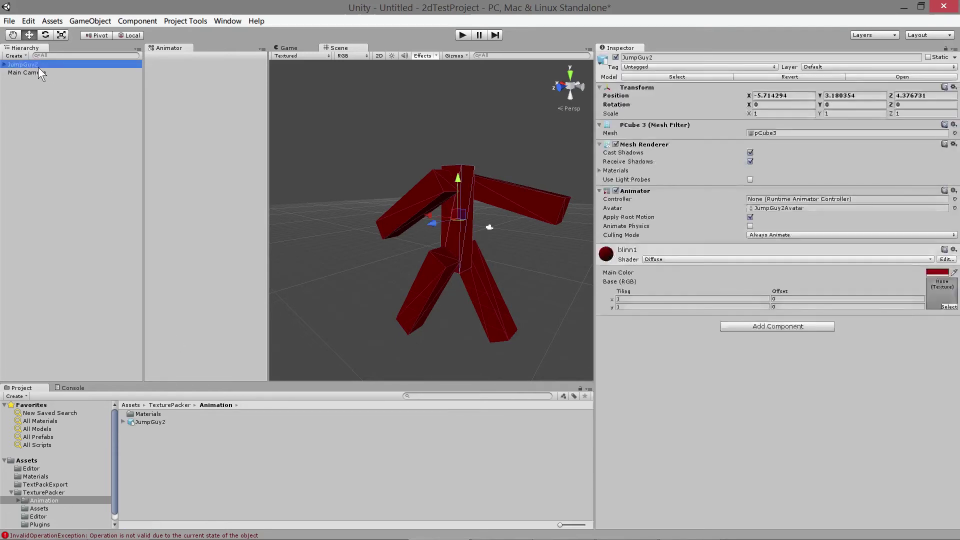
key(Delete)
mouse_move(151, 421)
mouse_down()
mouse_move(450, 223)
mouse_move(452, 255)
mouse_move(522, 240)
mouse_move(466, 277)
mouse_up()
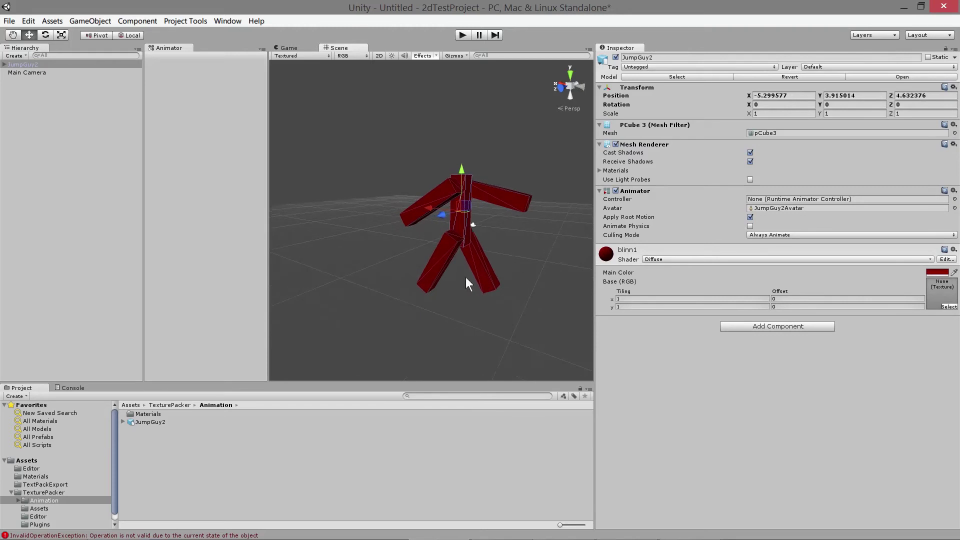
click(123, 422)
scroll(373, 322, down, 2)
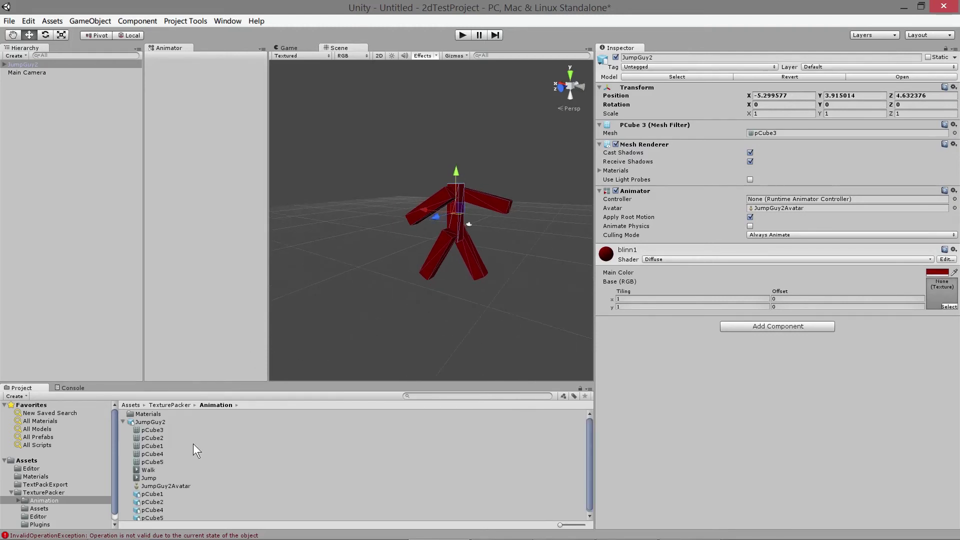
Drag the Walk clip onto JumpGuy2 to create its controller, then enter play mode
drag(150, 468, 713, 373)
mouse_move(713, 373)
mouse_down()
mouse_move(148, 456)
mouse_move(152, 469)
mouse_up()
drag(153, 470, 805, 423)
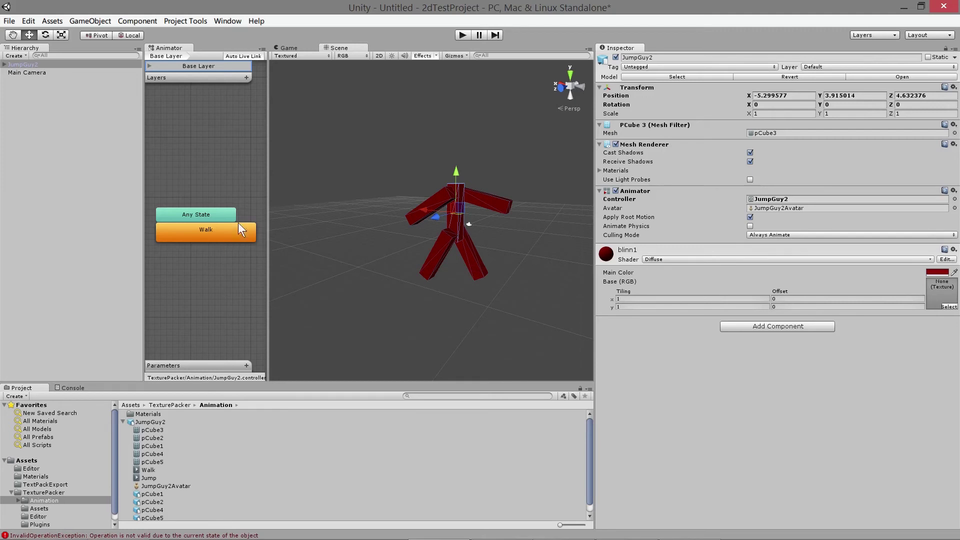
click(463, 35)
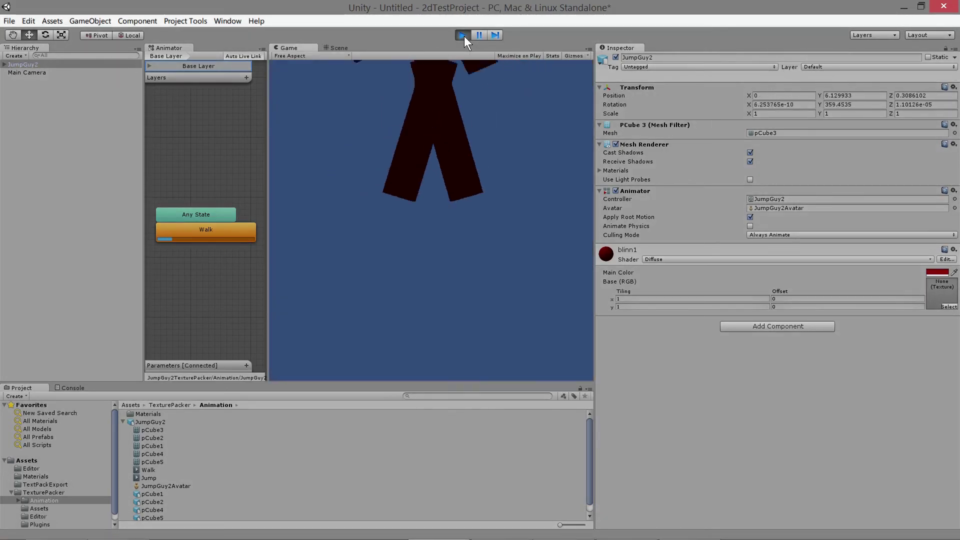
click(339, 48)
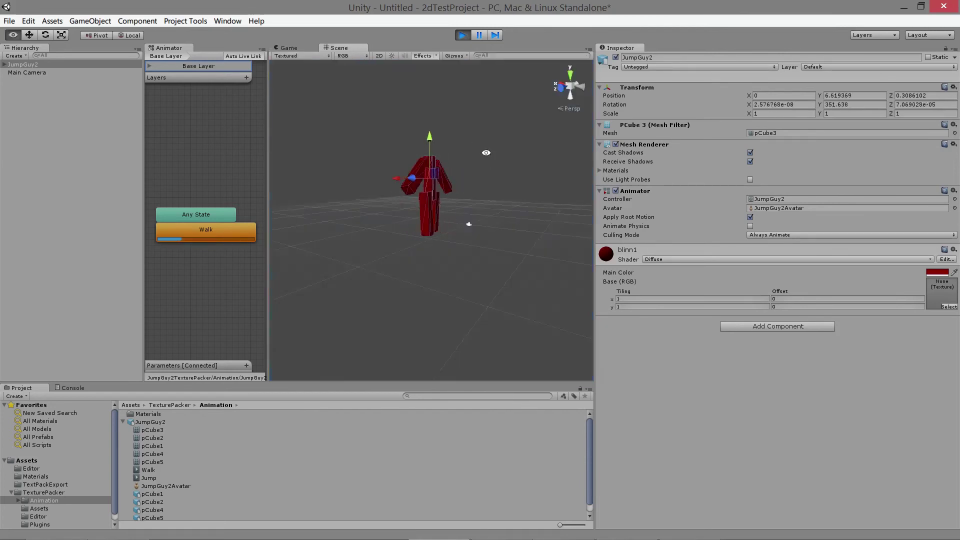
alt+drag(487, 150, 457, 210)
alt+right_drag(458, 211, 472, 235)
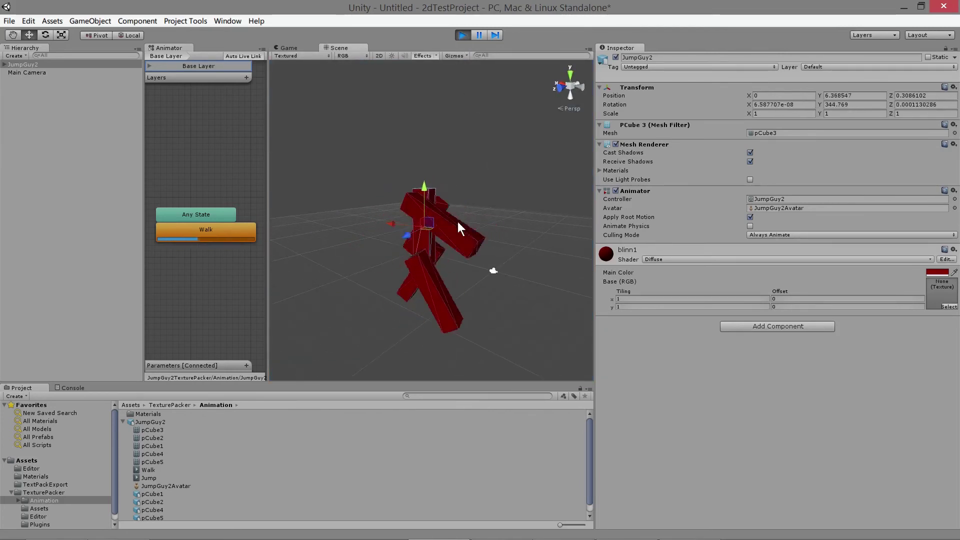
click(466, 35)
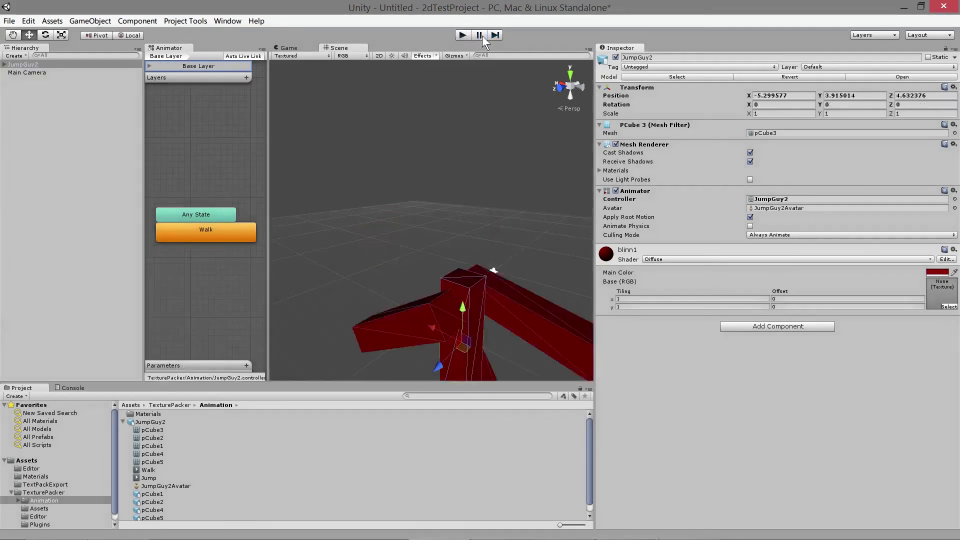
right_drag(416, 245, 442, 254)
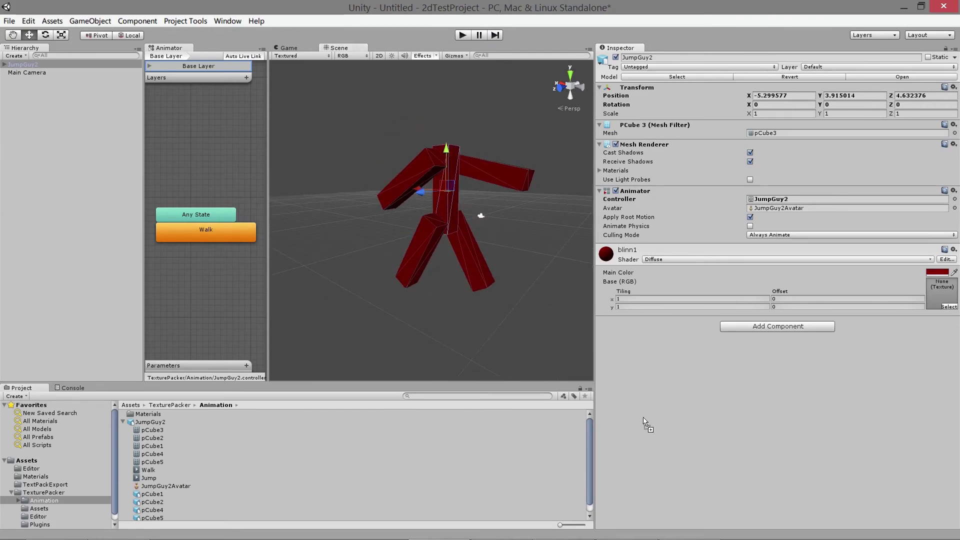
drag(149, 477, 745, 377)
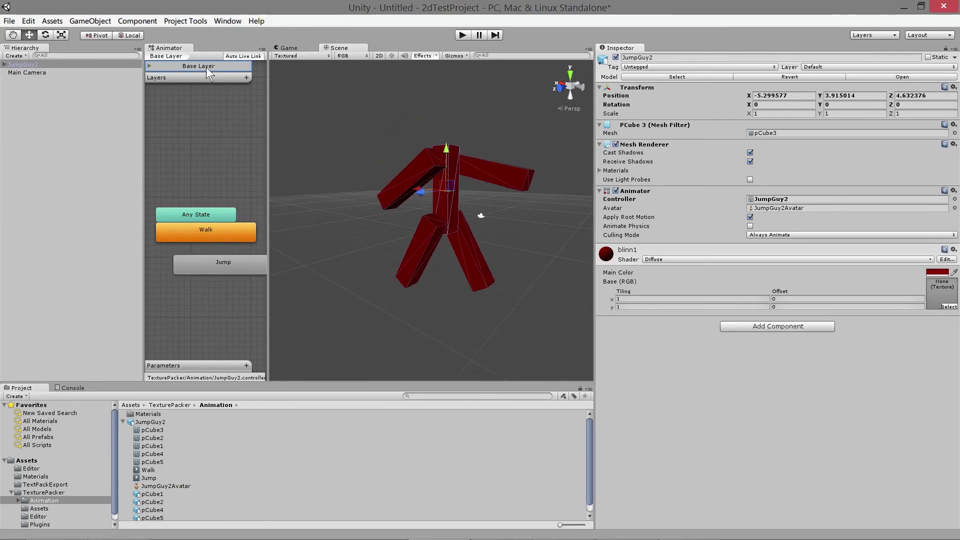
Rearrange Any State and Jump, and place a Walk 0 copy between Walk and Jump
drag(269, 126, 370, 127)
click(204, 213)
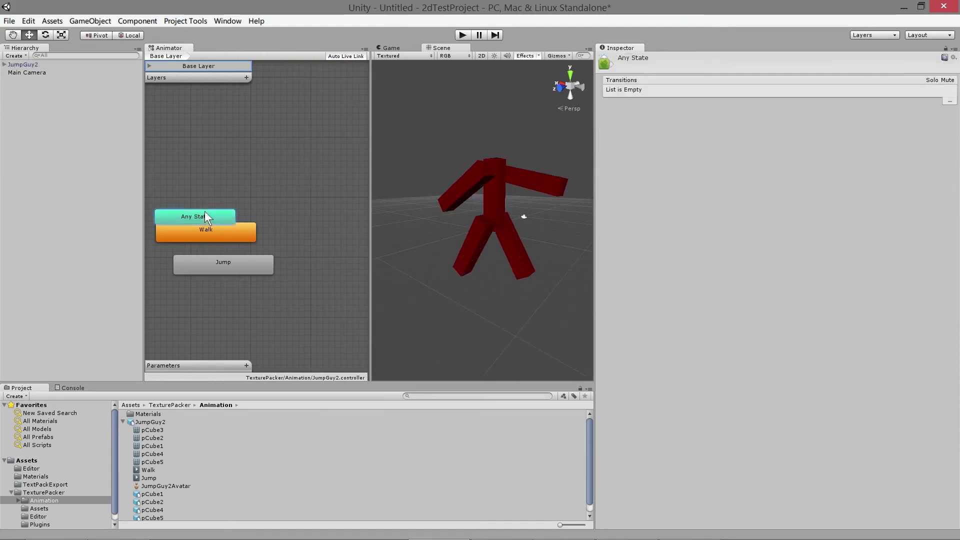
mouse_move(205, 214)
mouse_down()
mouse_move(204, 143)
mouse_move(248, 175)
mouse_up()
mouse_move(240, 266)
mouse_down()
mouse_move(280, 233)
mouse_move(281, 252)
mouse_up()
click(255, 176)
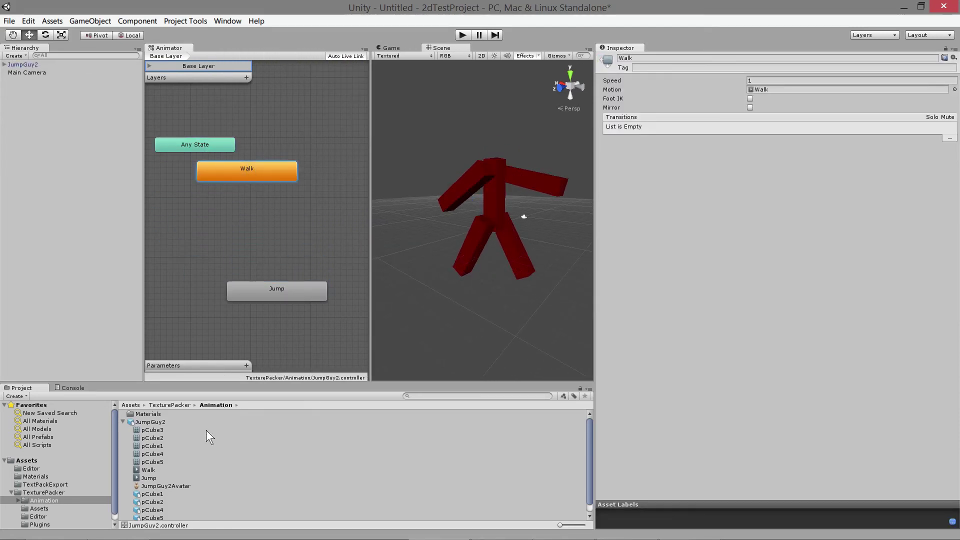
mouse_move(148, 469)
mouse_down()
mouse_move(175, 278)
mouse_move(224, 231)
mouse_up()
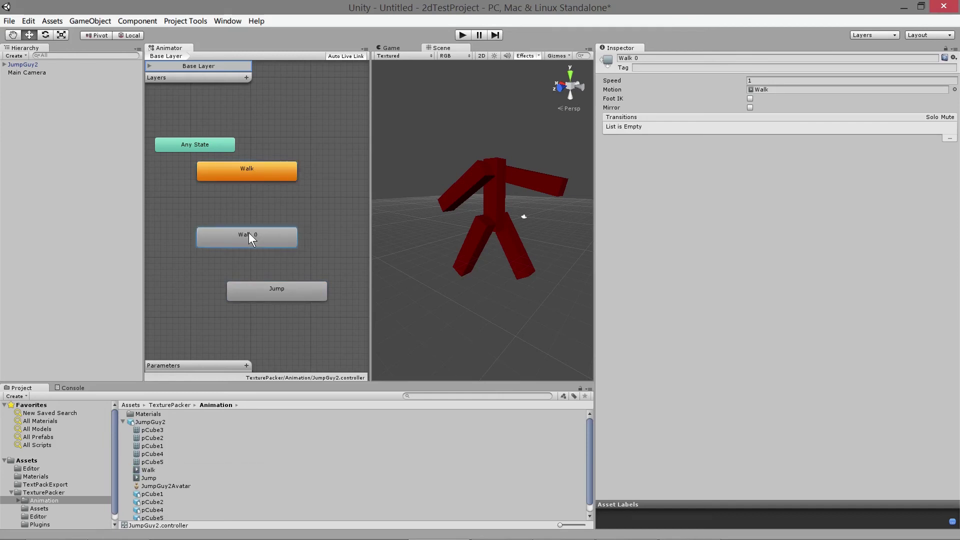
click(256, 169)
Link transitions Walk→Walk 0→Jump→Walk and run play mode to test them
right_click(248, 176)
click(269, 184)
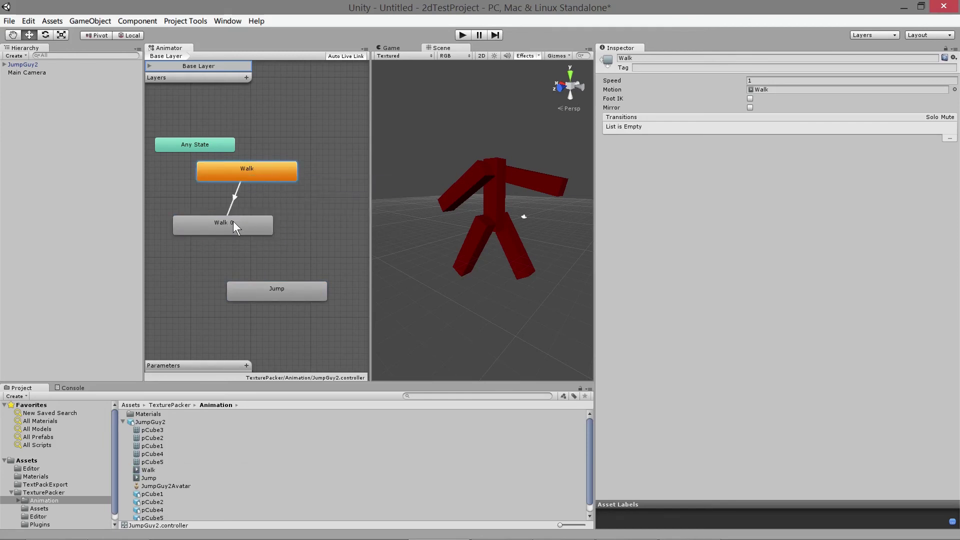
click(231, 224)
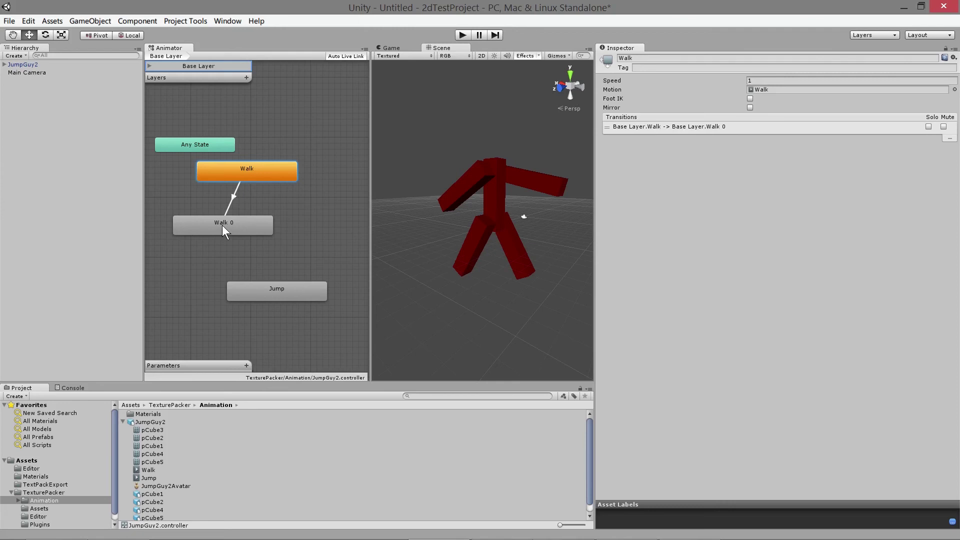
right_click(221, 224)
click(255, 232)
click(280, 295)
right_click(268, 294)
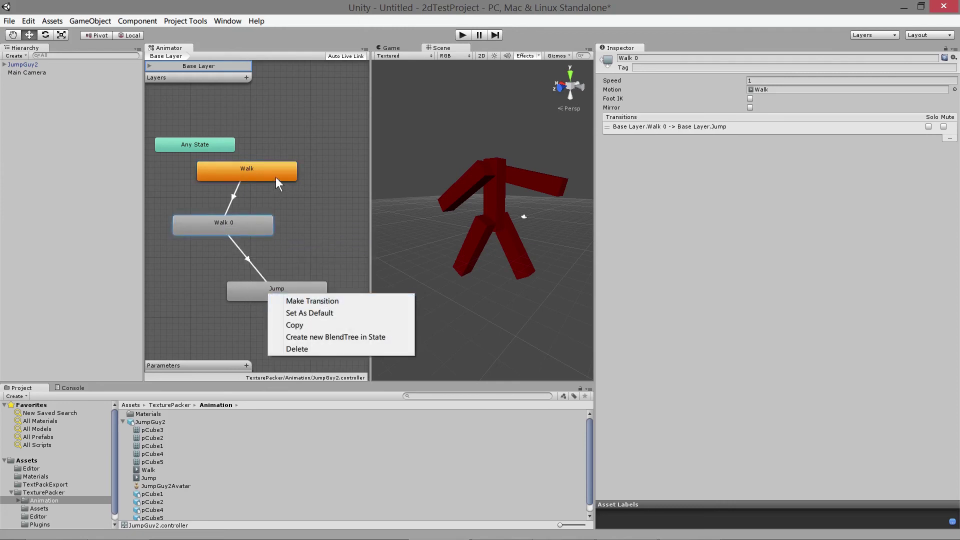
click(295, 301)
click(272, 172)
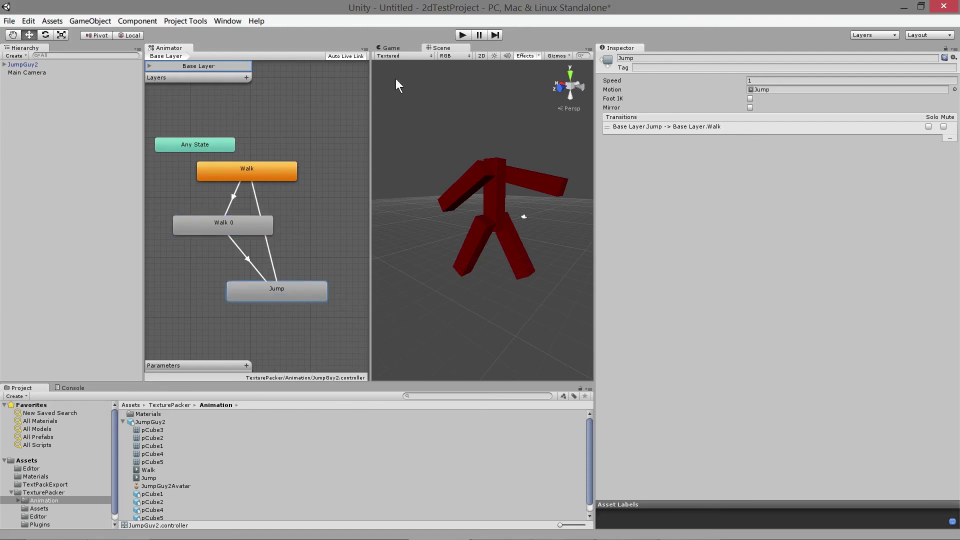
click(462, 35)
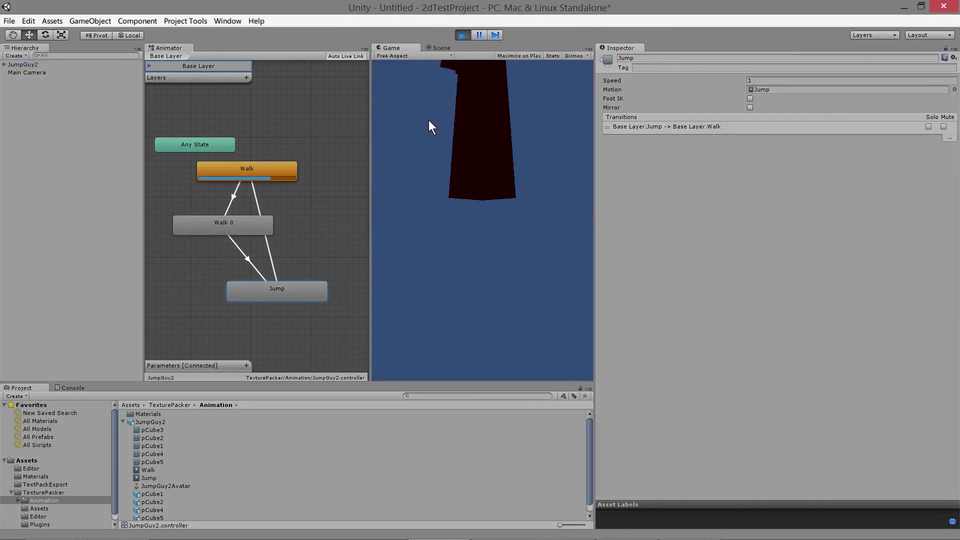
click(441, 47)
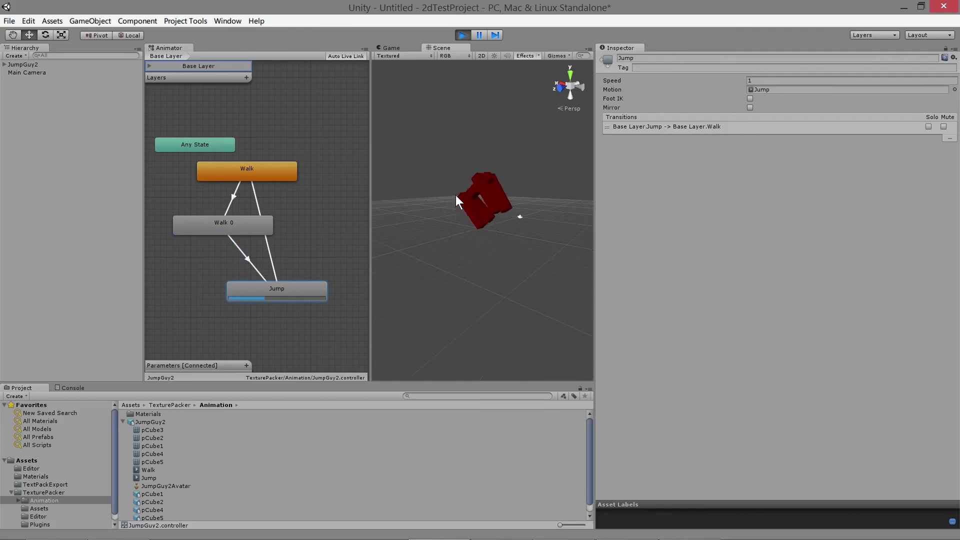
click(462, 35)
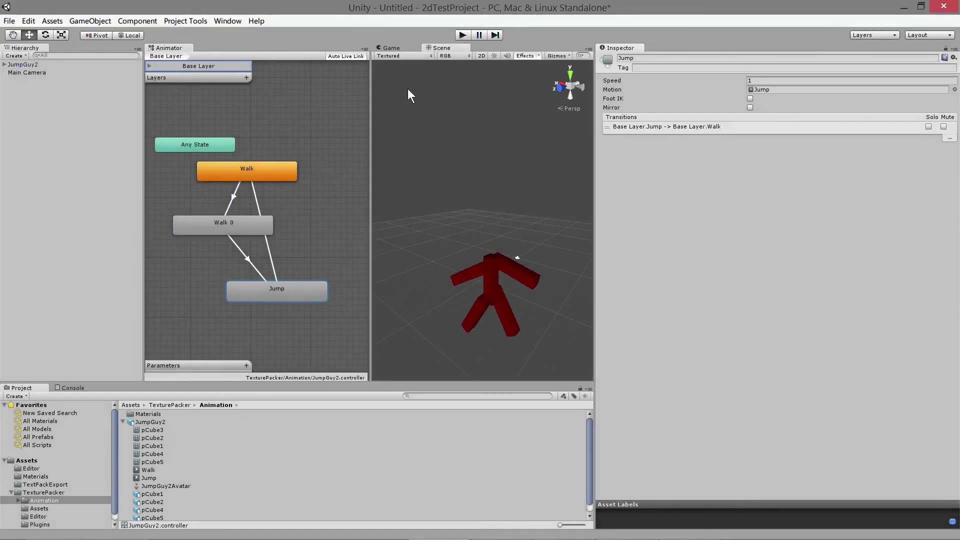
middle_drag(439, 232, 494, 232)
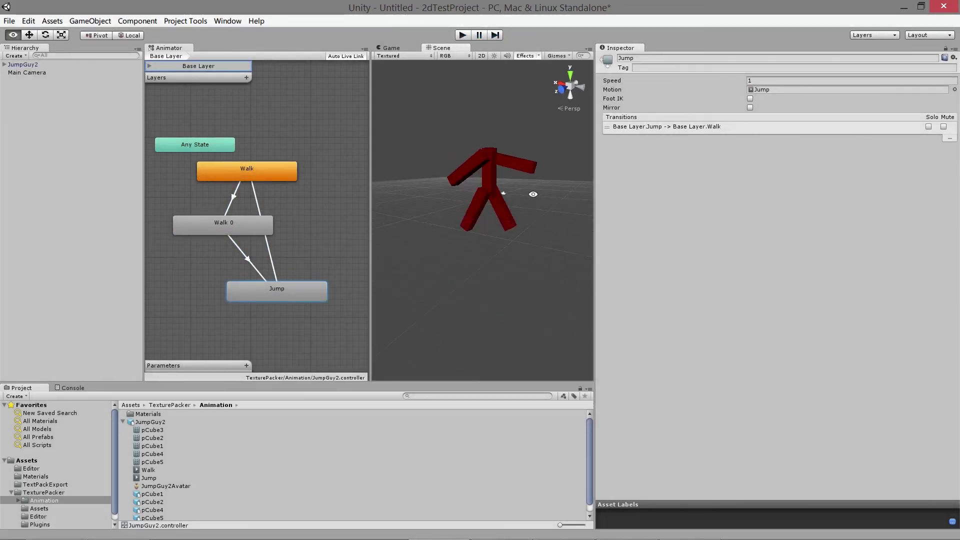
alt+drag(494, 233, 545, 208)
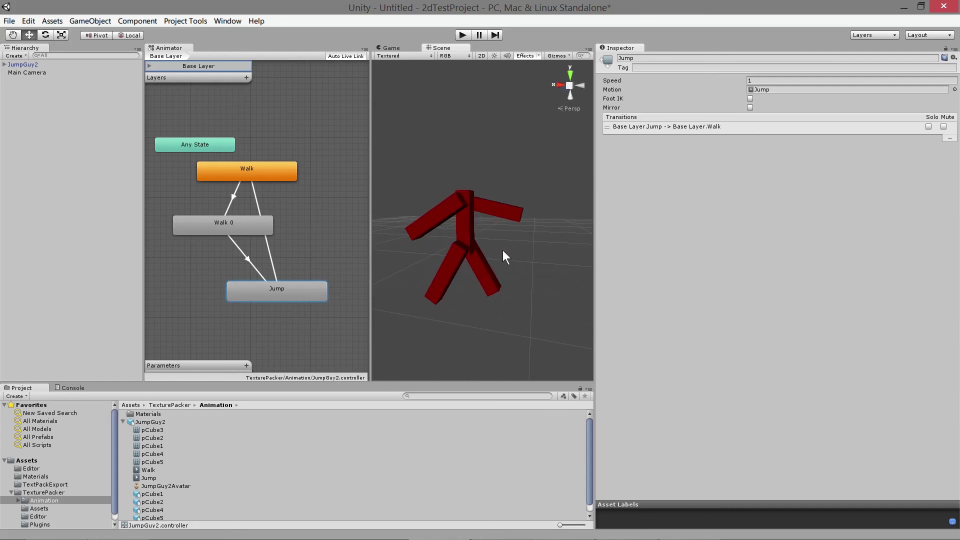
mouse_move(506, 258)
alt+mouse_down()
mouse_move(507, 230)
mouse_move(509, 257)
alt+mouse_up()
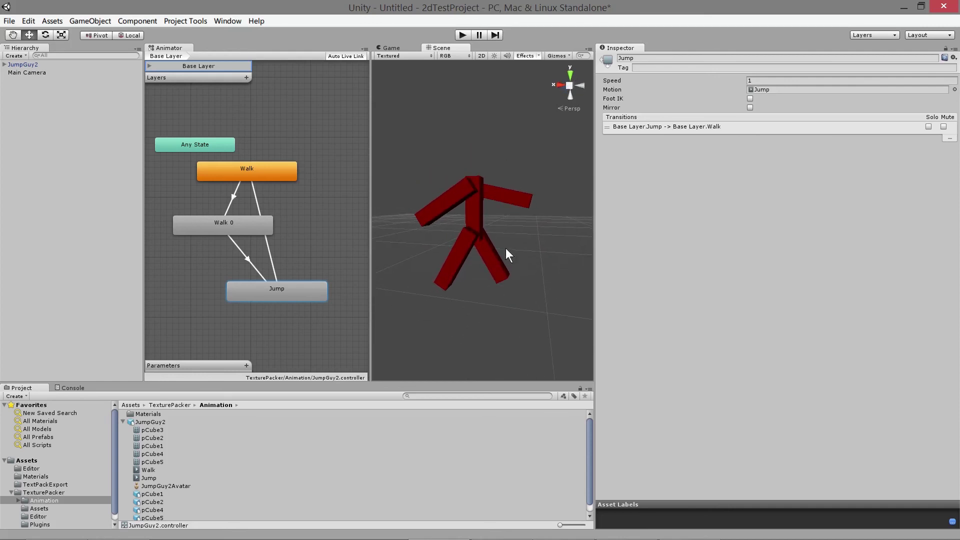